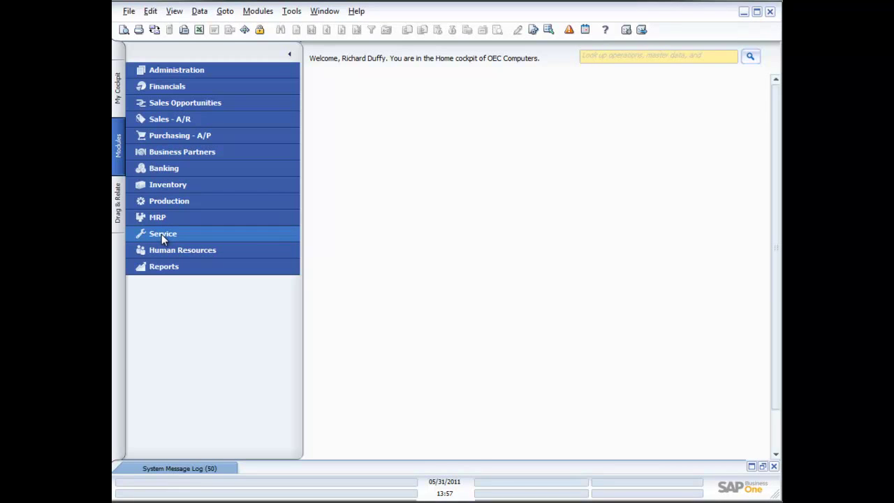
- Open the Customer Equipment Card form from the Service module and display the last record
{"action": "left_click", "coordinate": [161, 234]}
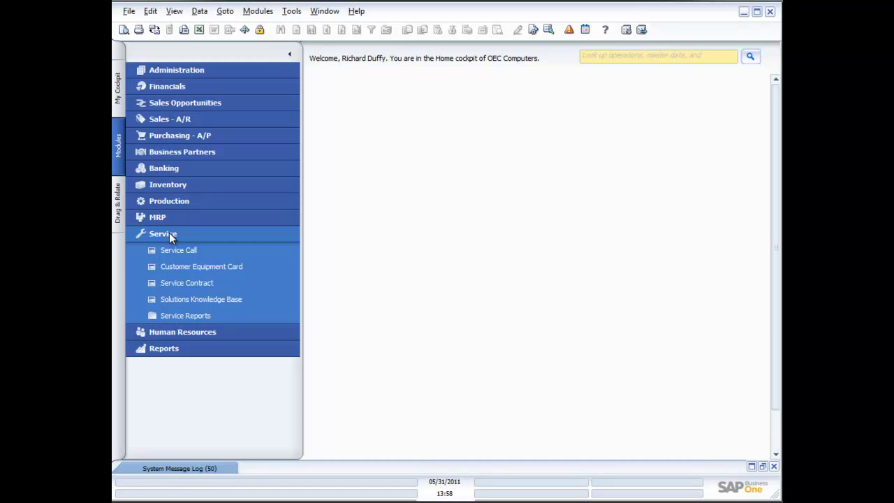
{"action": "left_click", "coordinate": [188, 264]}
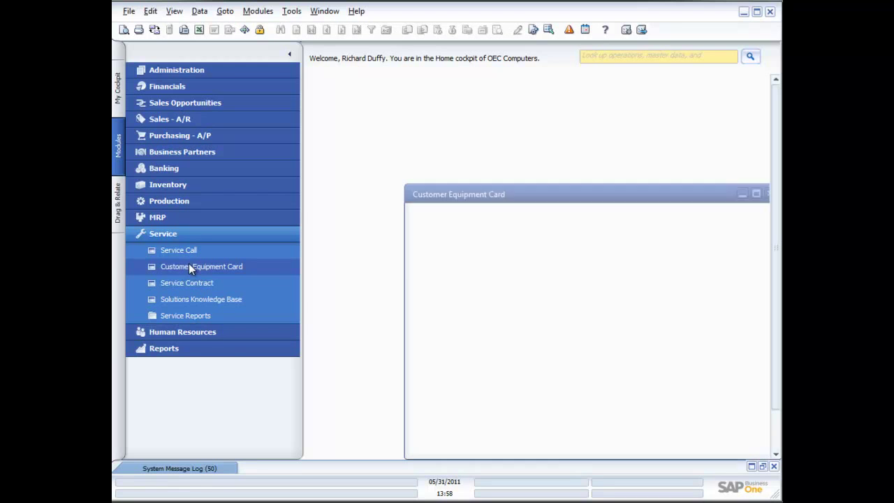
{"action": "left_click_drag", "start_coordinate": [511, 194], "coordinate": [470, 145]}
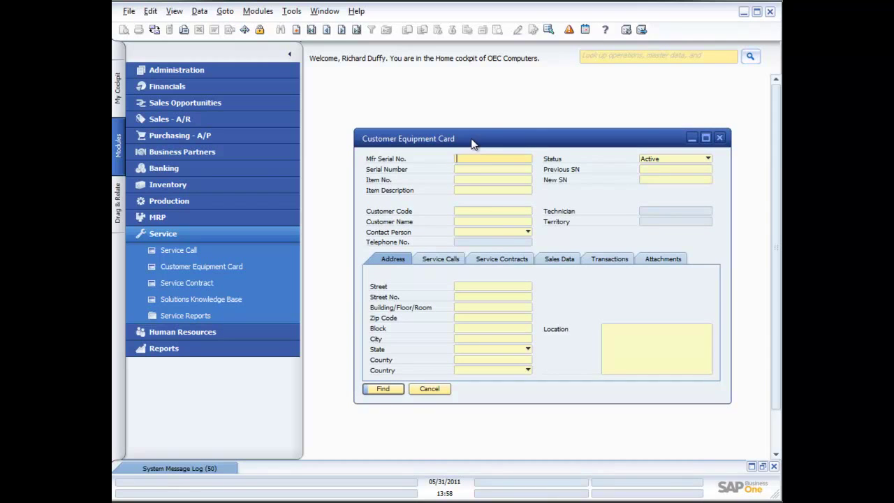
{"action": "left_click", "coordinate": [356, 29]}
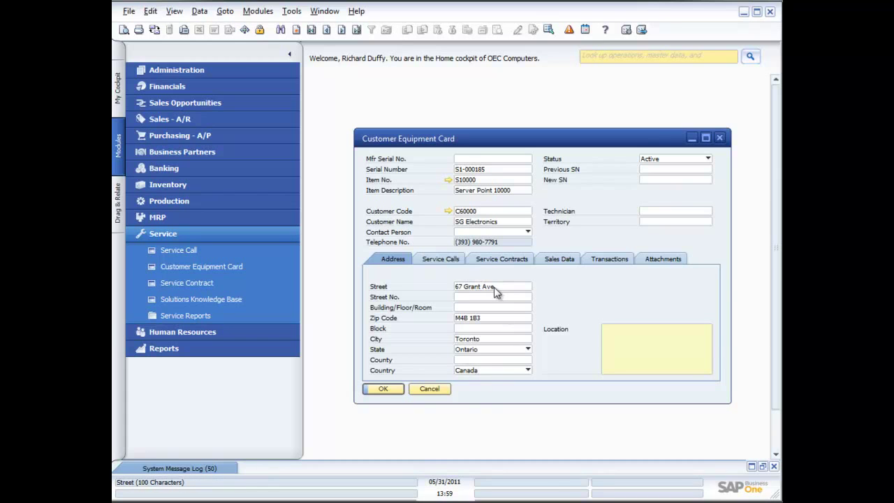
- Review the equipment card's service calls, service contracts, sales data, transactions, attachments and address, and close the card
{"action": "left_click", "coordinate": [451, 259]}
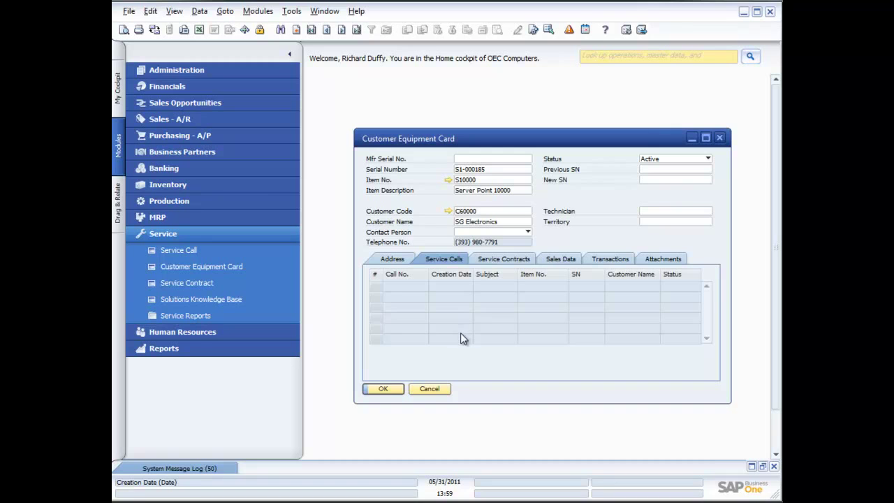
{"action": "left_click", "coordinate": [502, 262]}
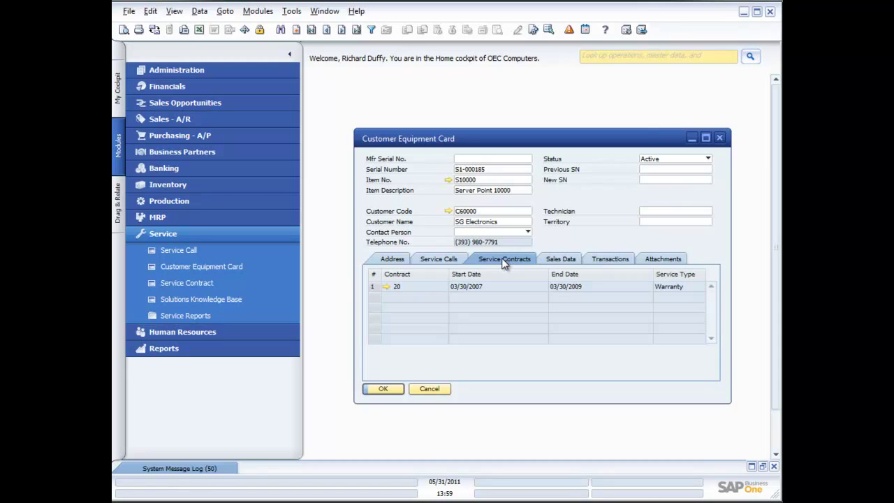
{"action": "left_click", "coordinate": [560, 259]}
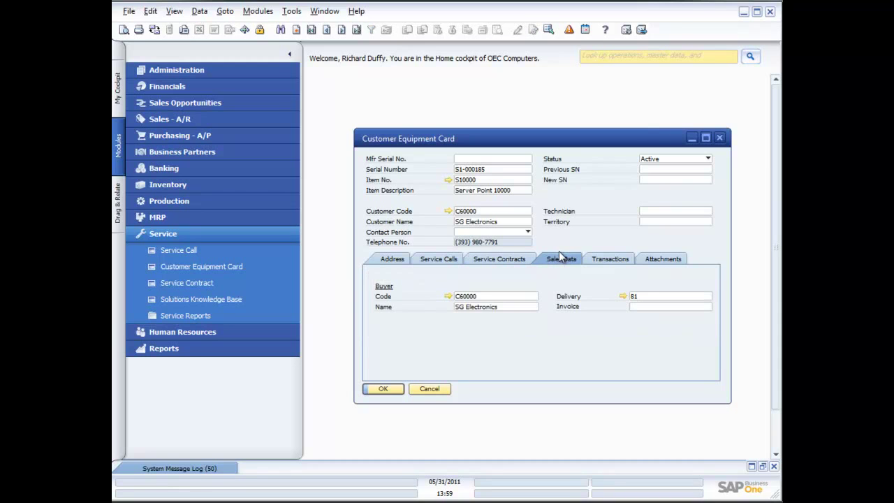
{"action": "left_click", "coordinate": [606, 263]}
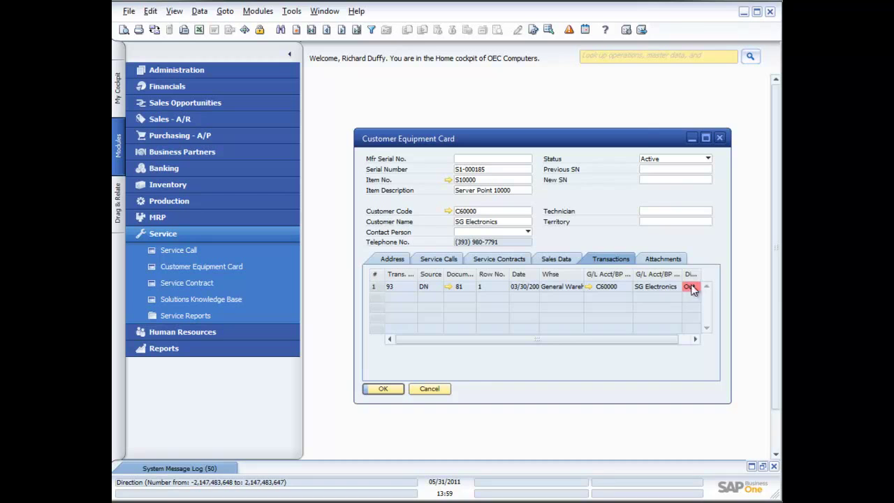
{"action": "left_click", "coordinate": [661, 259]}
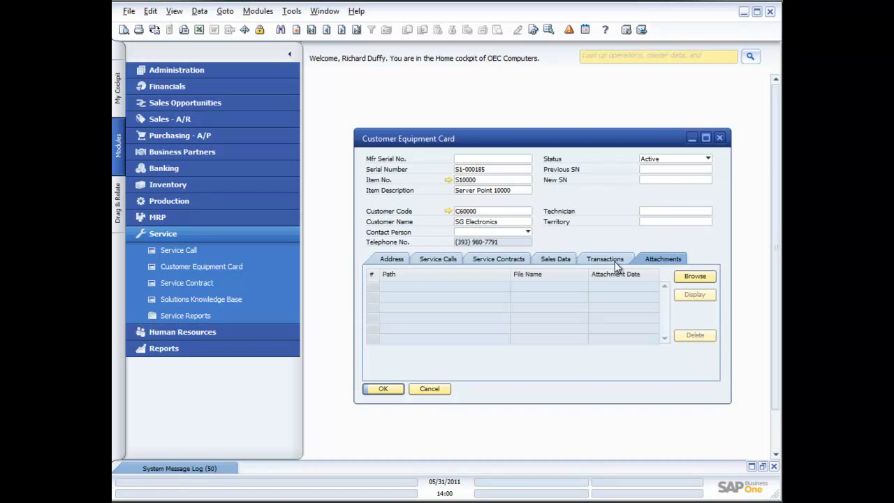
{"action": "left_click", "coordinate": [393, 259]}
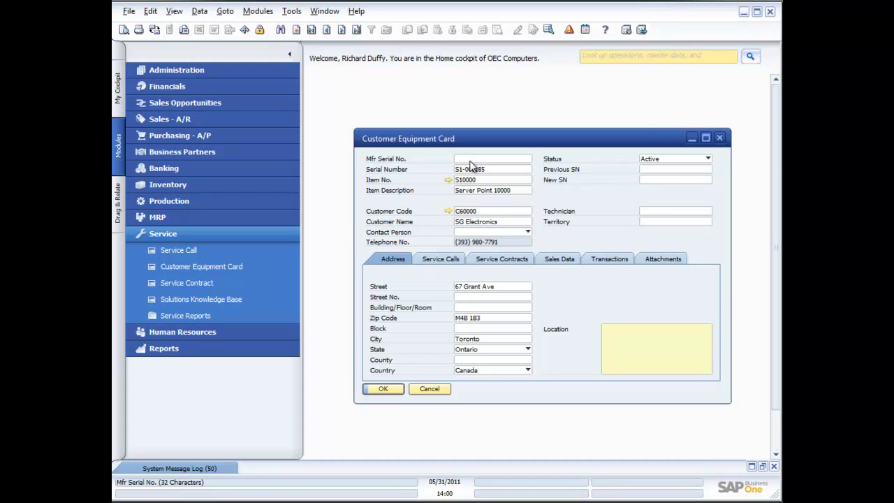
{"action": "left_click", "coordinate": [430, 389]}
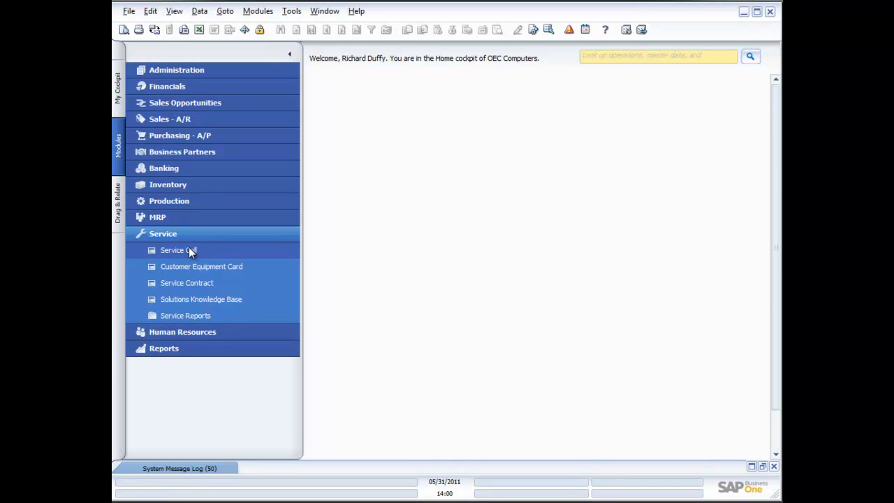
- Open the Service Contract form and display the last contract record
{"action": "left_click", "coordinate": [197, 284]}
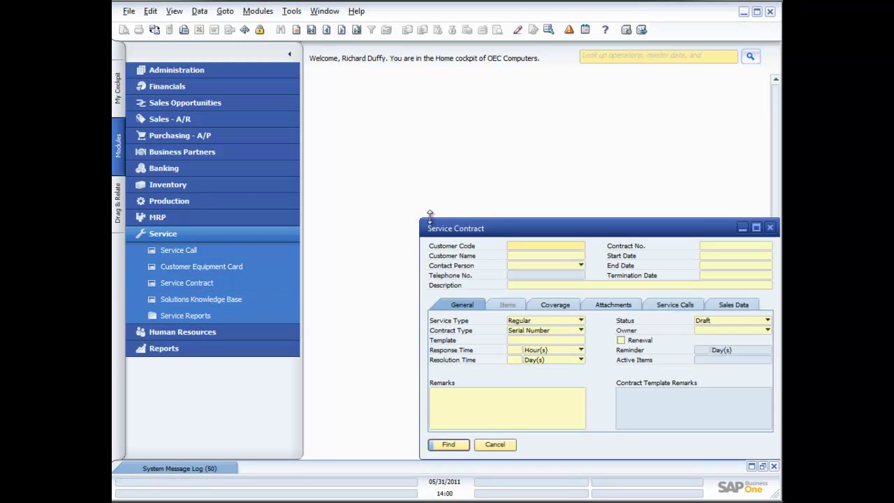
{"action": "left_click_drag", "start_coordinate": [509, 232], "coordinate": [451, 148]}
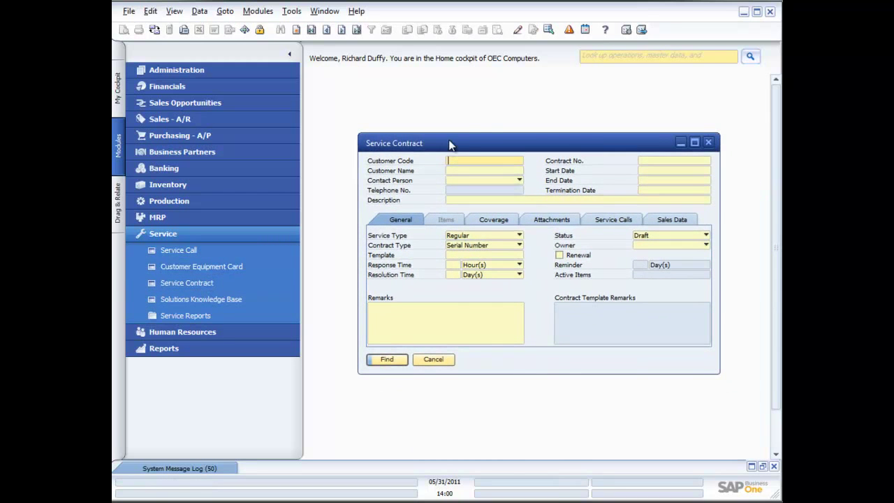
{"action": "left_click", "coordinate": [357, 29]}
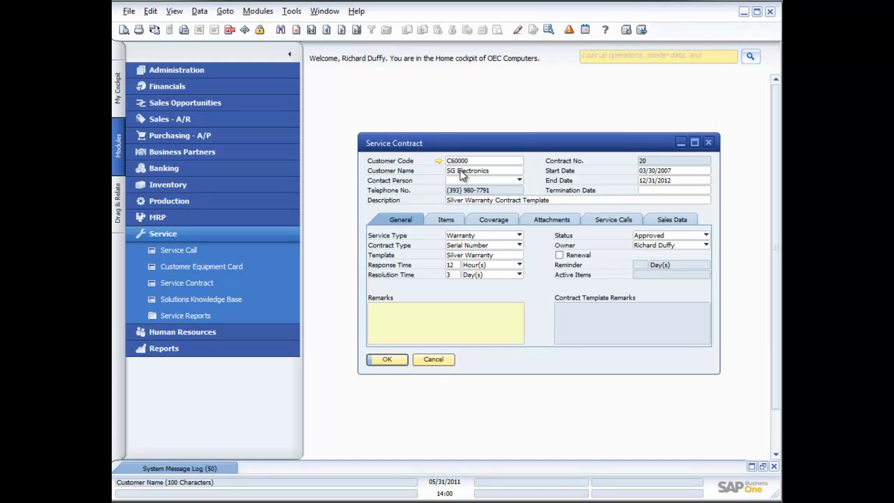
- Examine the contract's general data: the service type and contract type options, the template and the status choices
{"action": "left_click", "coordinate": [518, 236]}
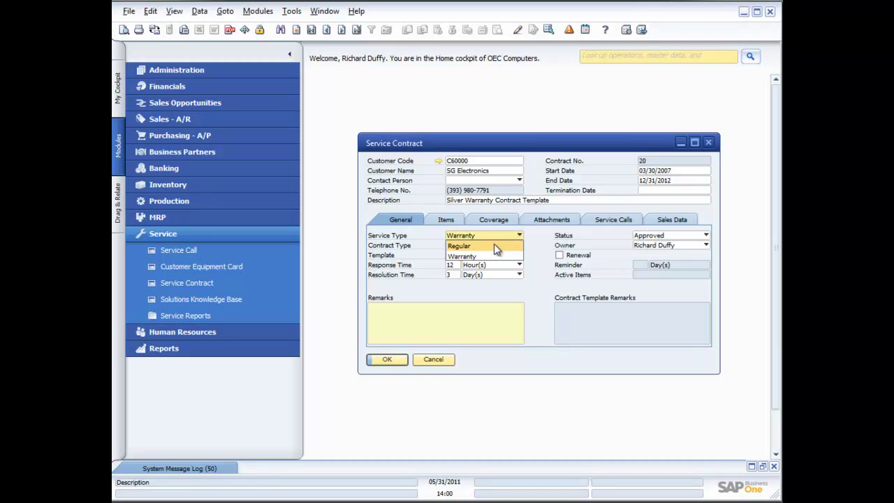
{"action": "left_click", "coordinate": [538, 248]}
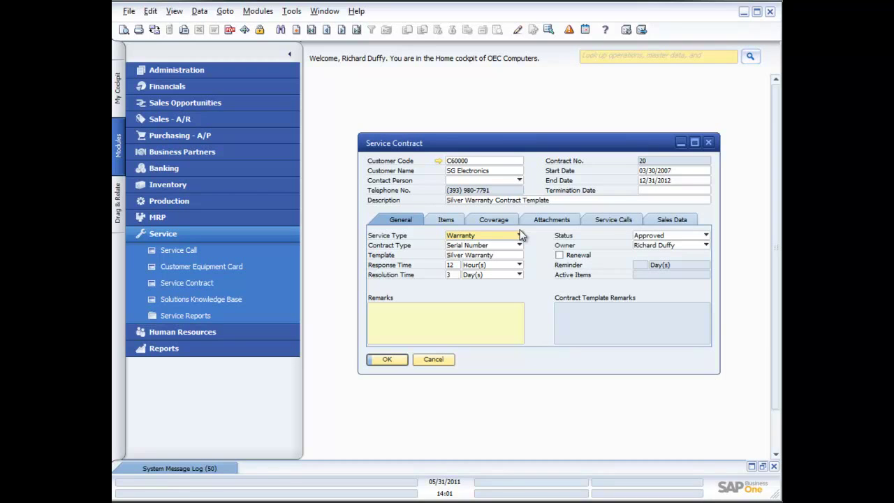
{"action": "left_click", "coordinate": [519, 246]}
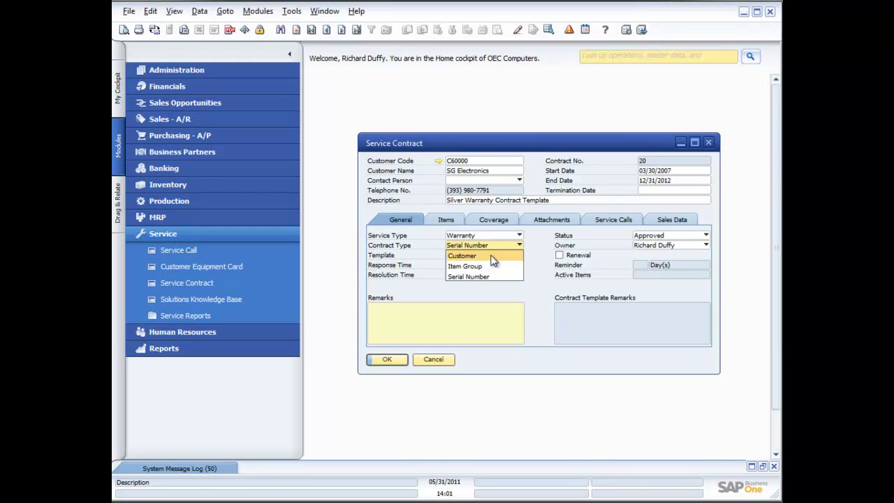
{"action": "left_click", "coordinate": [538, 262]}
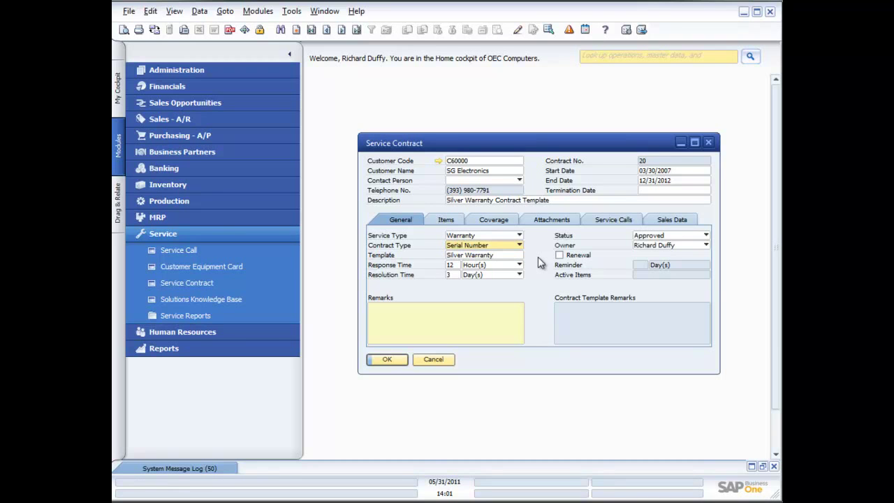
{"action": "left_click", "coordinate": [490, 255]}
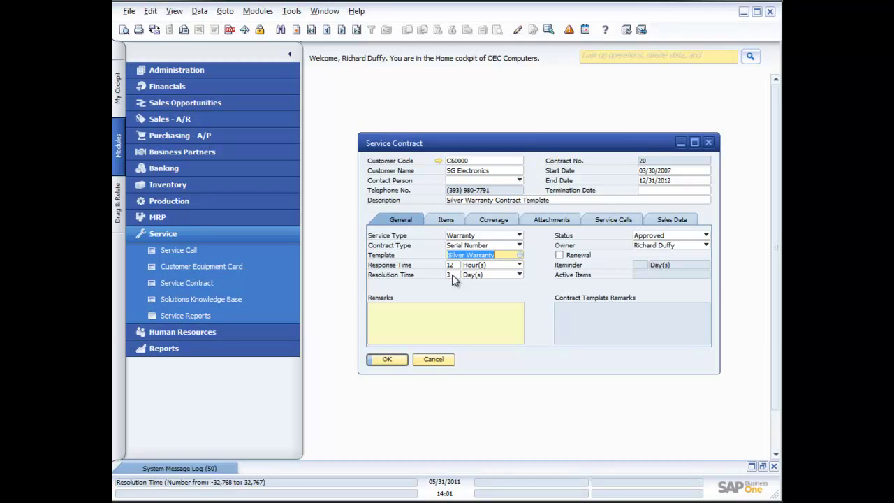
{"action": "left_click", "coordinate": [704, 238]}
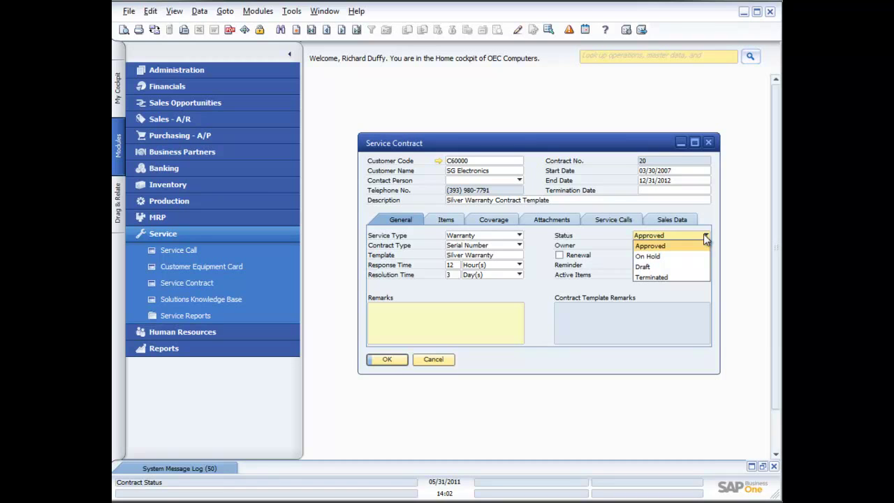
{"action": "left_click", "coordinate": [619, 240]}
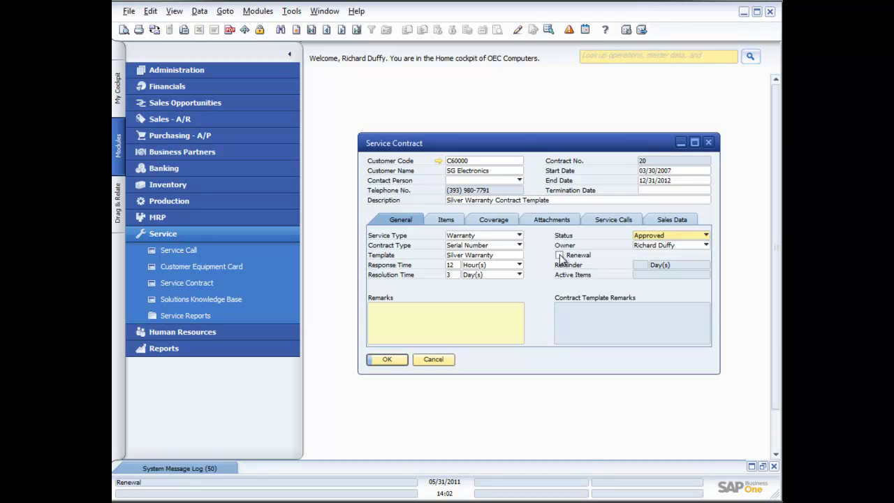
- Look through the list of items and serial numbers covered by the service contract
{"action": "left_click", "coordinate": [445, 220]}
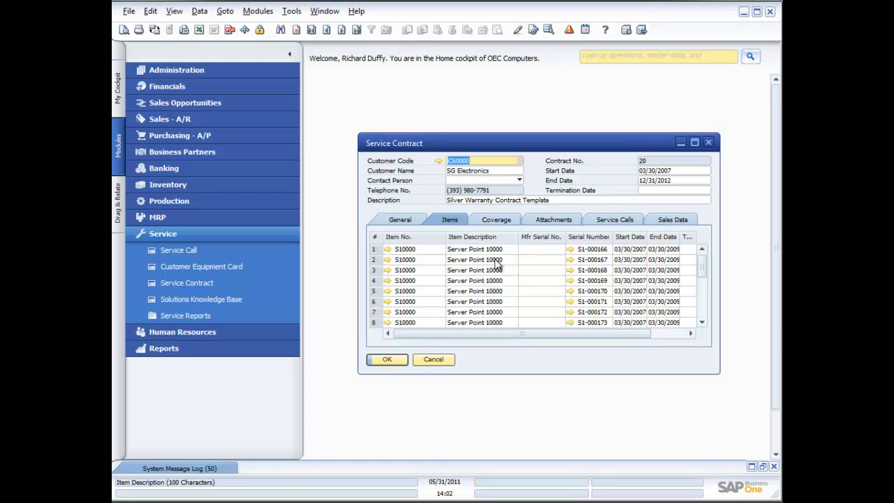
{"action": "scroll", "coordinate": [461, 252], "scroll_direction": "down", "scroll_amount": 2}
{"action": "scroll", "coordinate": [461, 253], "scroll_direction": "down", "scroll_amount": 4}
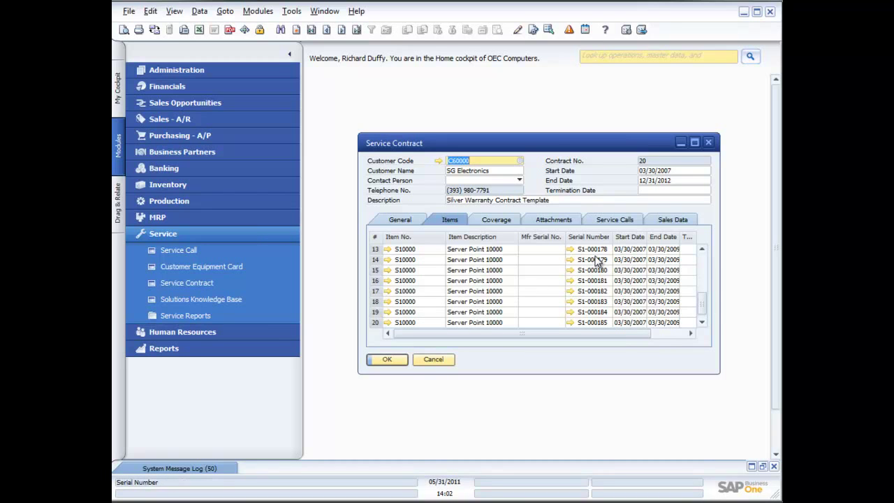
{"action": "scroll", "coordinate": [598, 260], "scroll_direction": "up", "scroll_amount": 4}
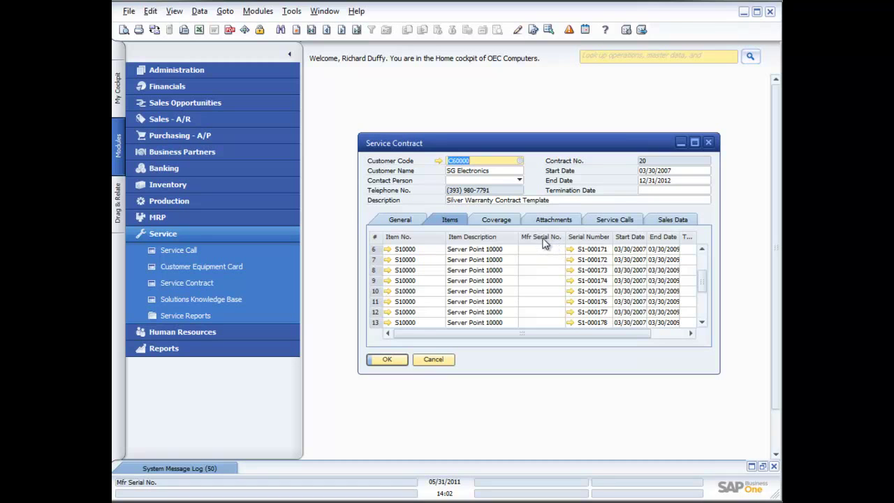
- Check the contract's coverage hours, attachments, service calls and sales data, and close the contract
{"action": "left_click", "coordinate": [502, 221]}
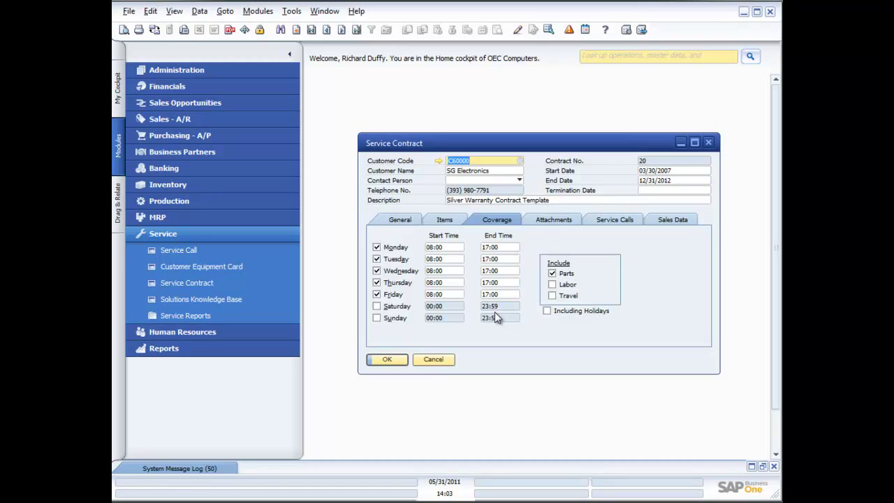
{"action": "left_click", "coordinate": [563, 221]}
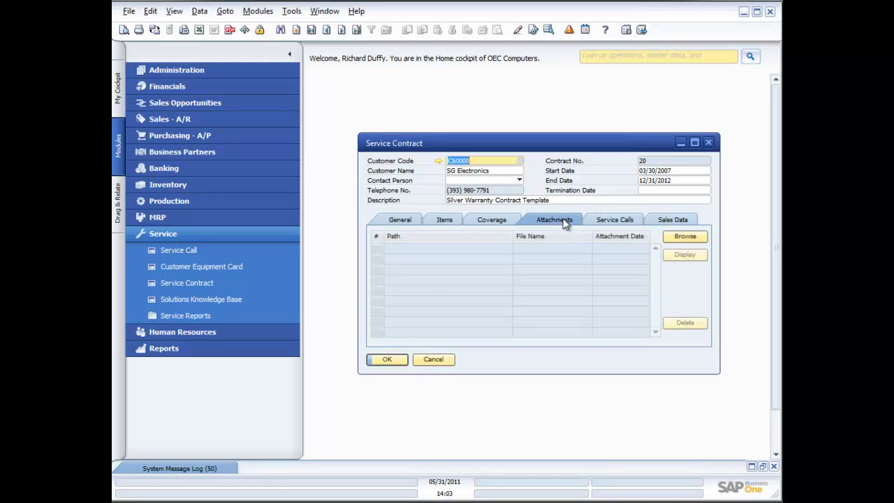
{"action": "left_click", "coordinate": [608, 222]}
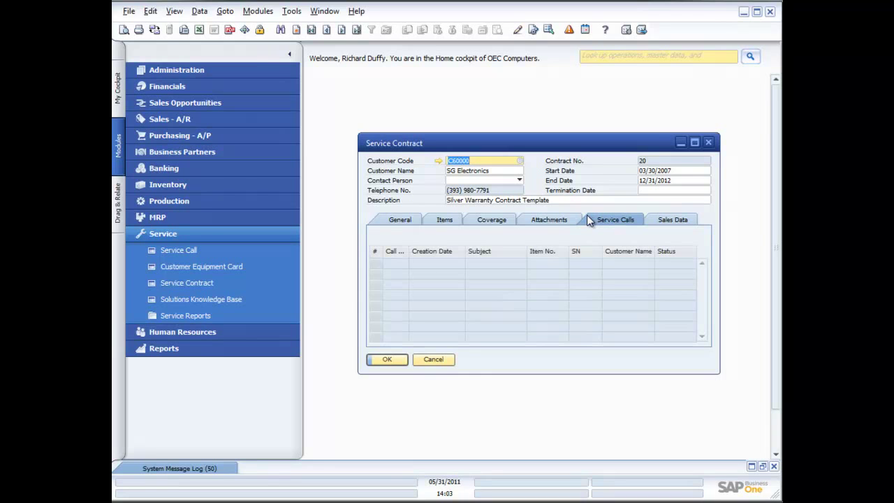
{"action": "left_click", "coordinate": [677, 220]}
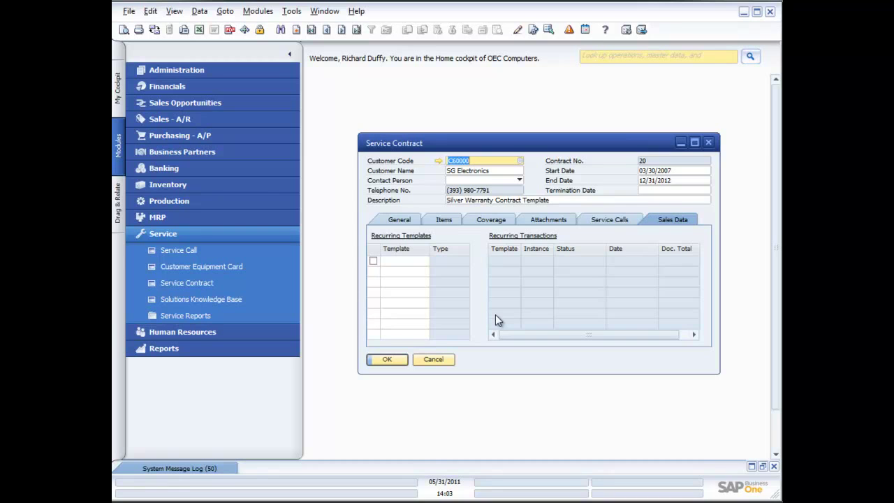
{"action": "left_click", "coordinate": [431, 359]}
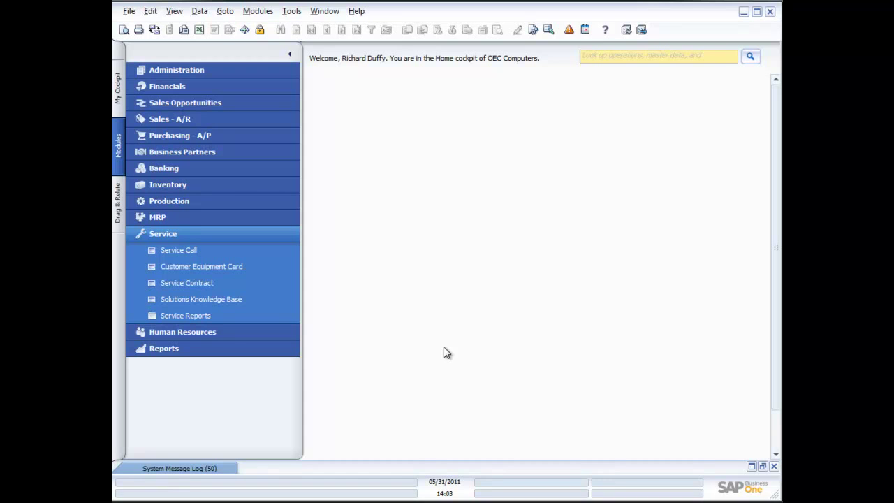
- Open a new service call and choose Earthshaker Corporation as its customer, acknowledging the contract warning
{"action": "left_click", "coordinate": [176, 252]}
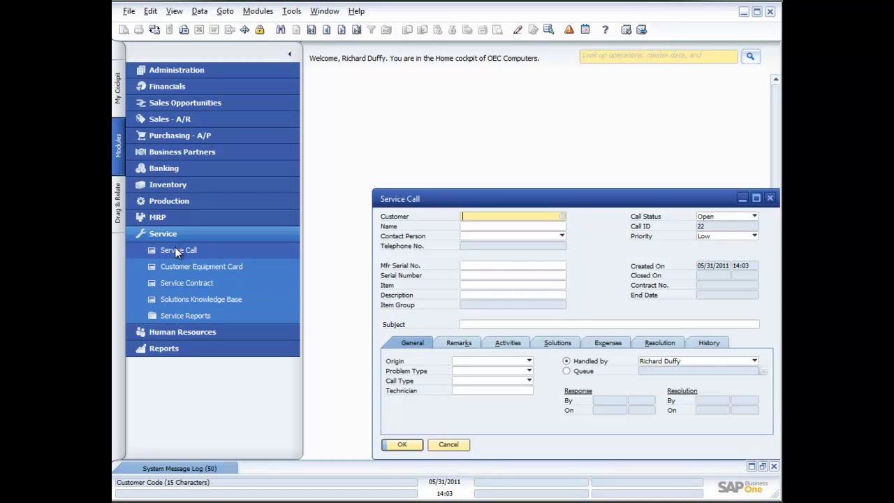
{"action": "left_click_drag", "start_coordinate": [477, 196], "coordinate": [433, 115]}
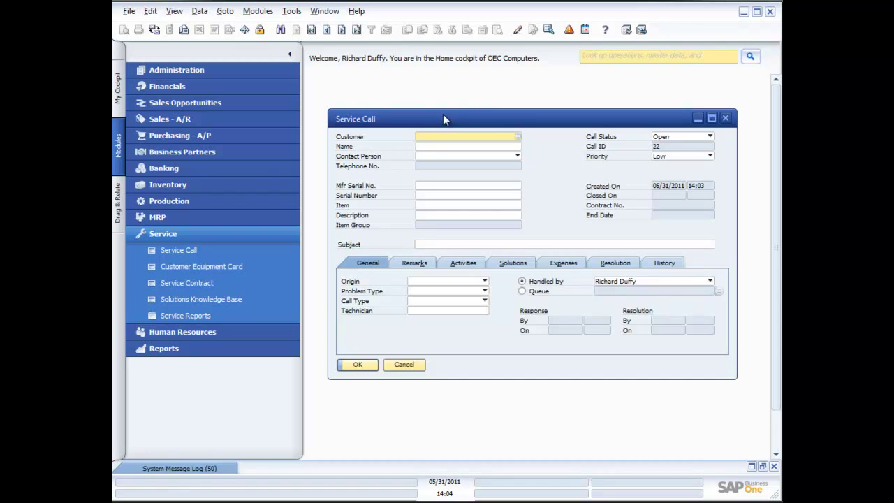
{"action": "left_click", "coordinate": [518, 136]}
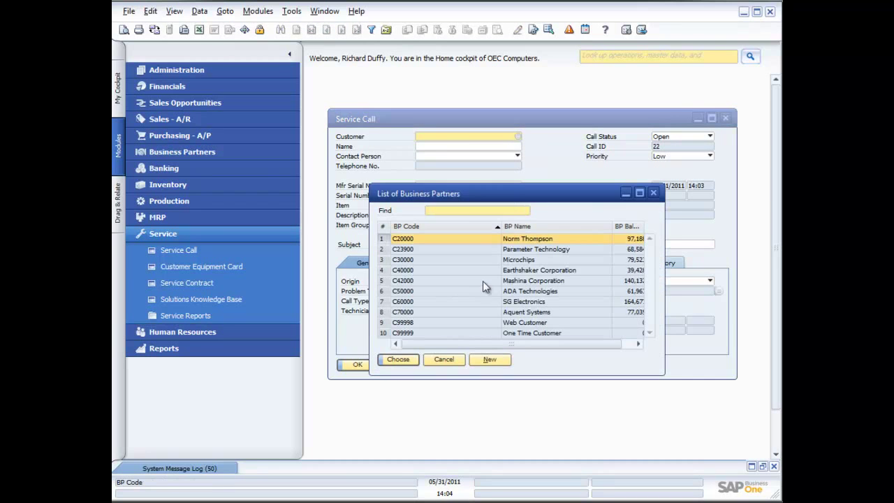
{"action": "double_click", "coordinate": [506, 271]}
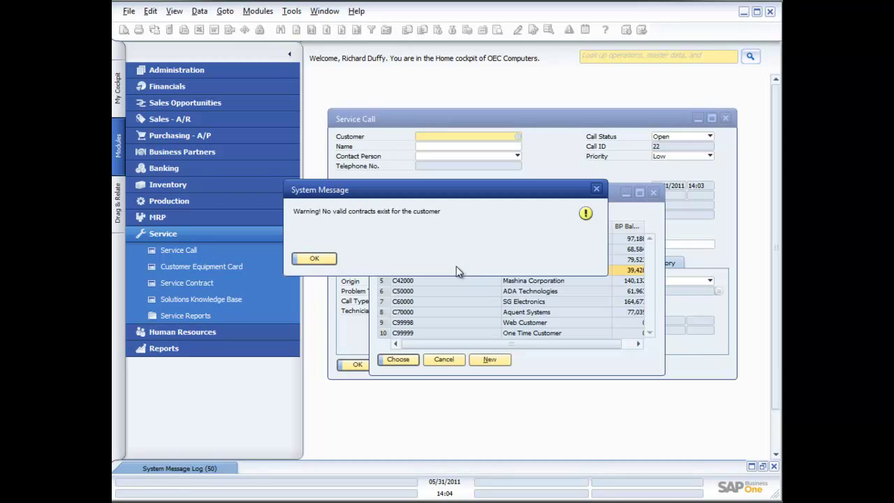
{"action": "left_click", "coordinate": [315, 258]}
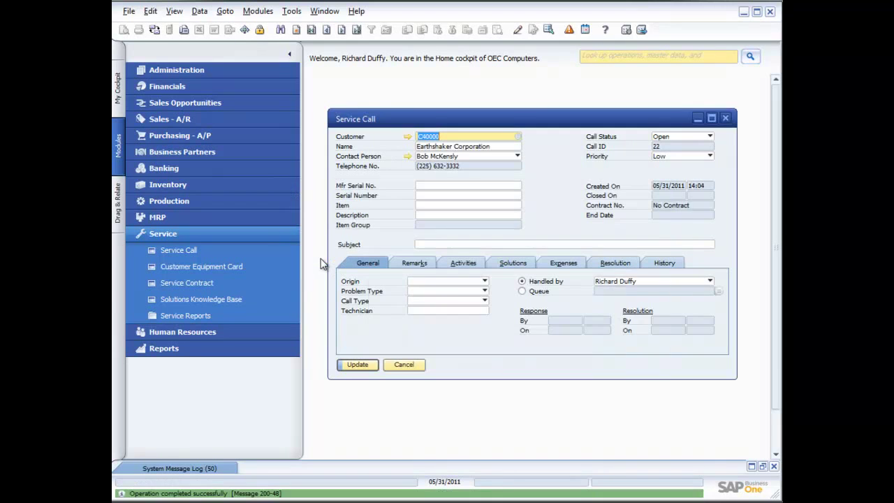
- Look through the customer's equipment cards available for the call's serial number, and close the list without choosing one
{"action": "left_click", "coordinate": [433, 196]}
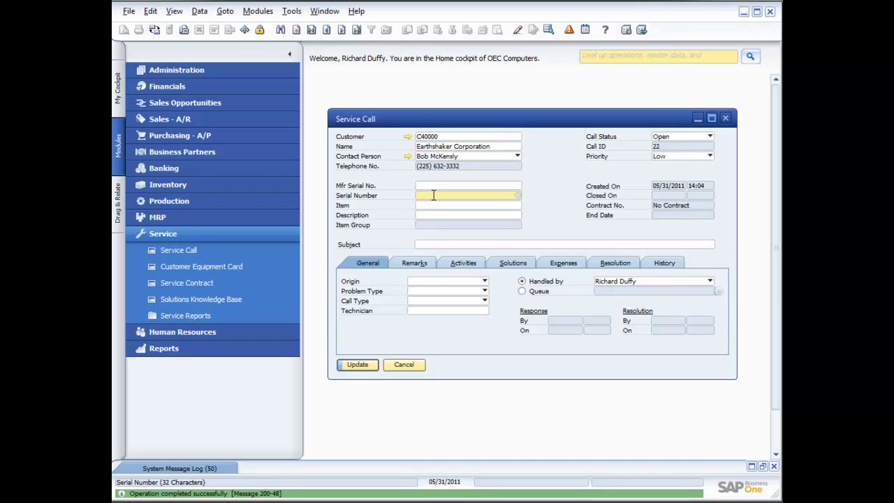
{"action": "left_click", "coordinate": [516, 194]}
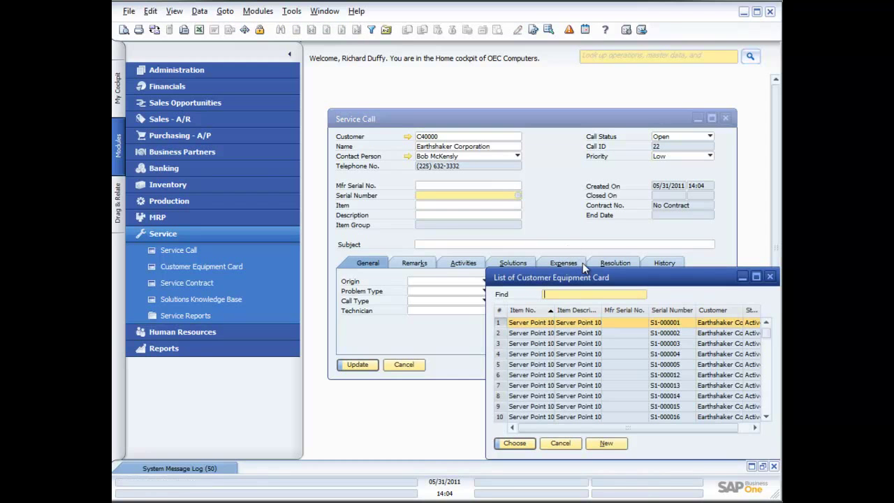
{"action": "left_click_drag", "start_coordinate": [597, 279], "coordinate": [511, 246]}
{"action": "scroll", "coordinate": [530, 310], "scroll_direction": "down", "scroll_amount": 3}
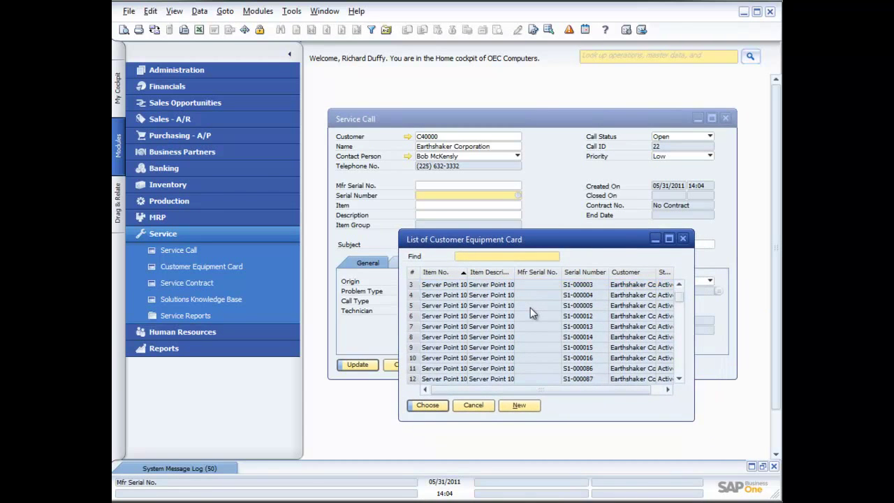
{"action": "scroll", "coordinate": [530, 310], "scroll_direction": "down", "scroll_amount": 7}
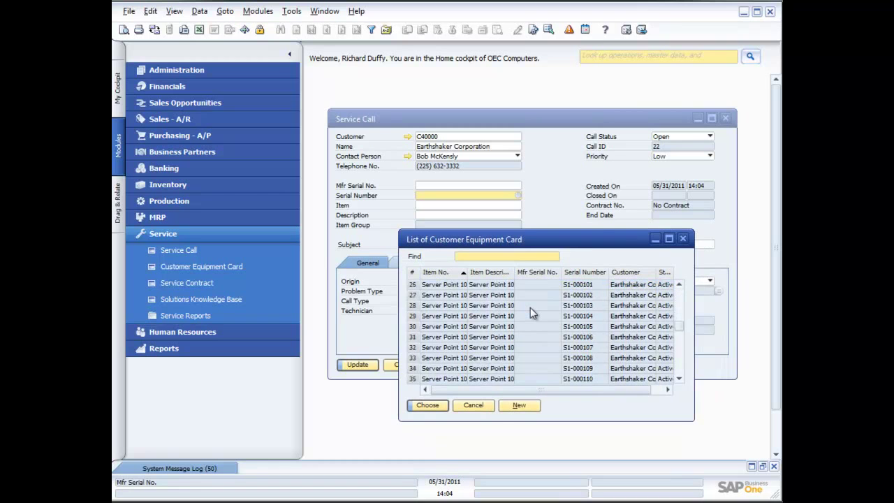
{"action": "scroll", "coordinate": [531, 312], "scroll_direction": "down", "scroll_amount": 8}
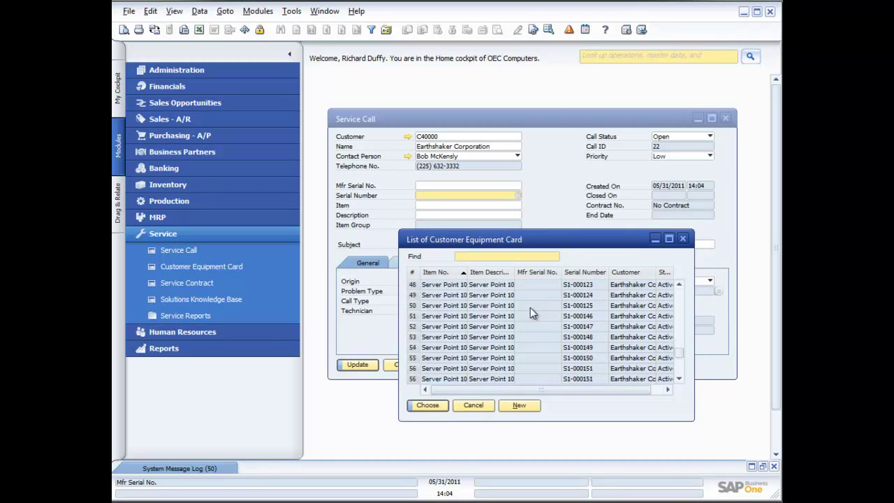
{"action": "scroll", "coordinate": [530, 312], "scroll_direction": "down", "scroll_amount": 3}
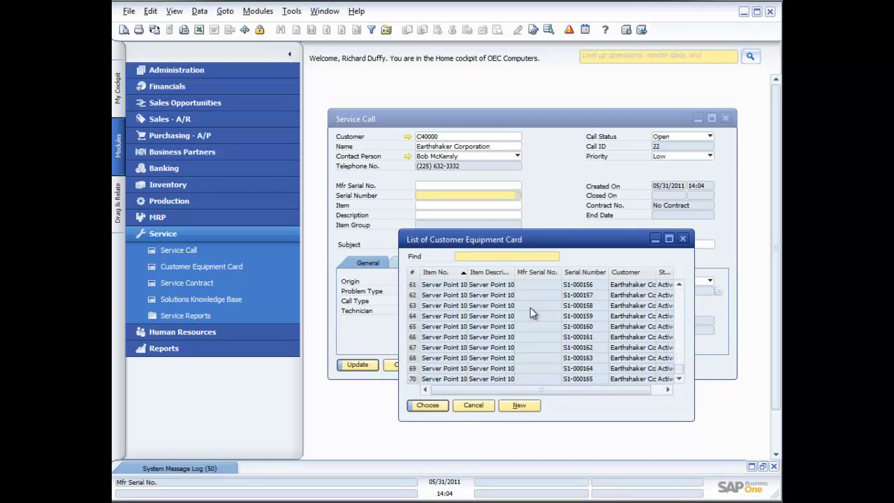
{"action": "left_click", "coordinate": [475, 407]}
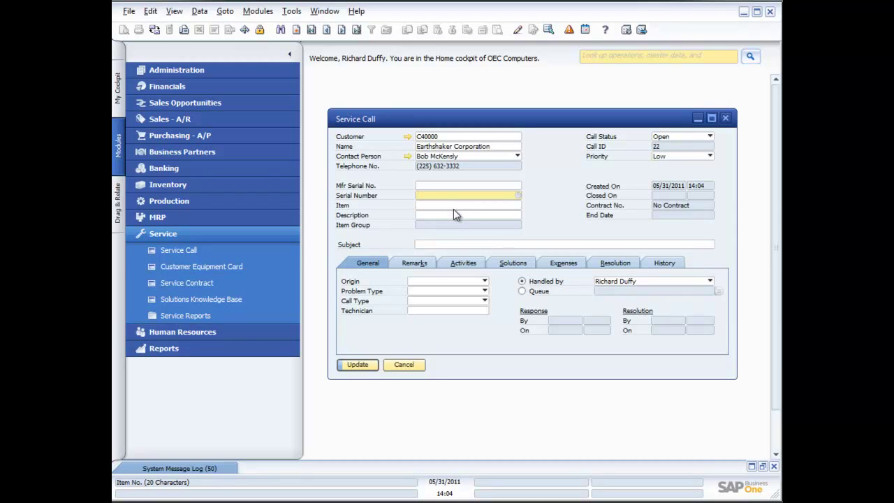
- Enter the subject "Call regarding poor customer service" and define Facebook, described as "Facebook Page", as the call's new origin
{"action": "left_click", "coordinate": [437, 243]}
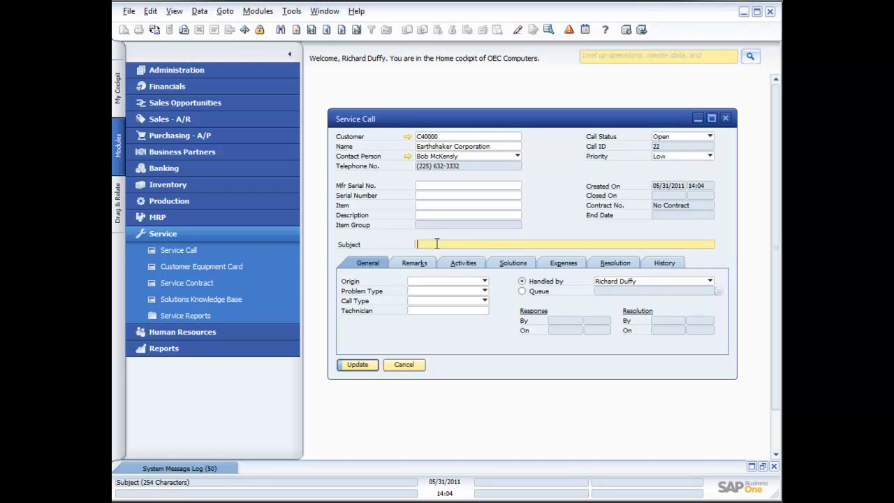
{"action": "type", "text": "Call regarding poor customer service"}
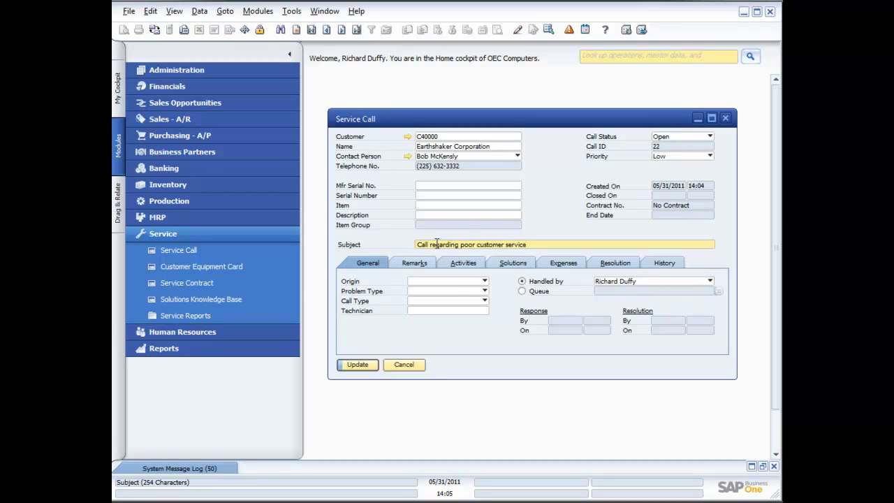
{"action": "left_click", "coordinate": [450, 281]}
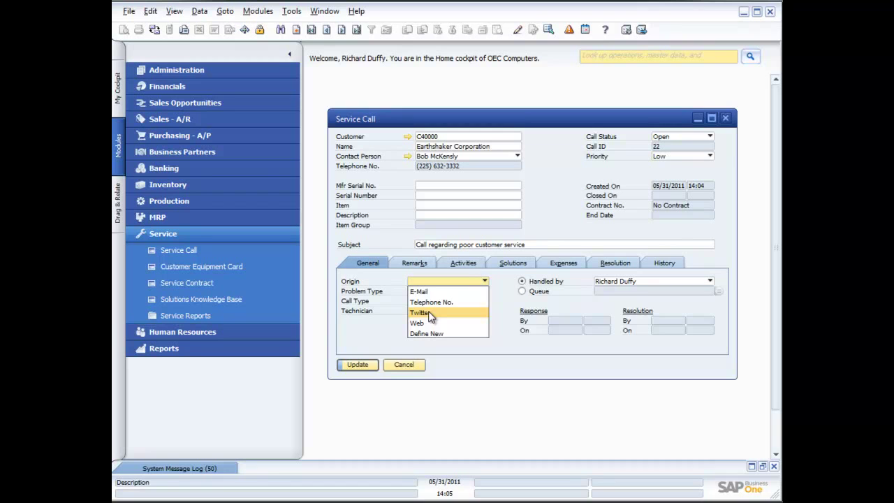
{"action": "left_click", "coordinate": [431, 332]}
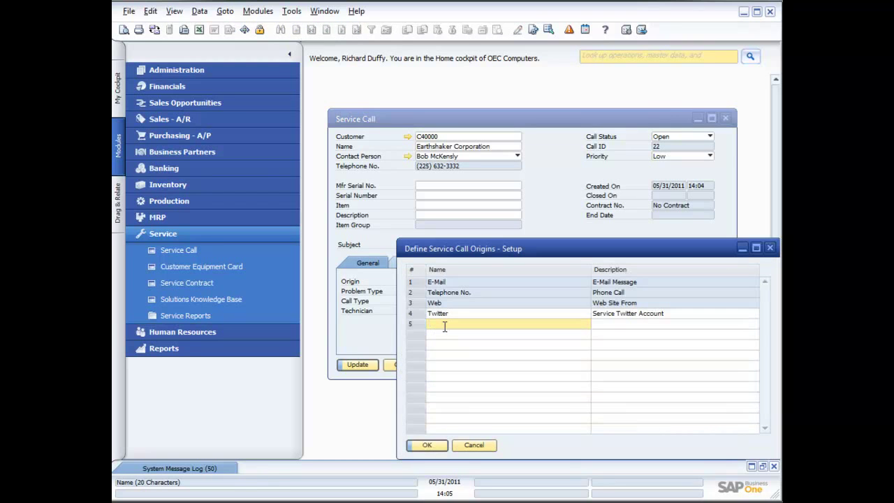
{"action": "type", "text": "Facebook"}
{"action": "key", "text": "Tab"}
{"action": "type", "text": "Facebook"}
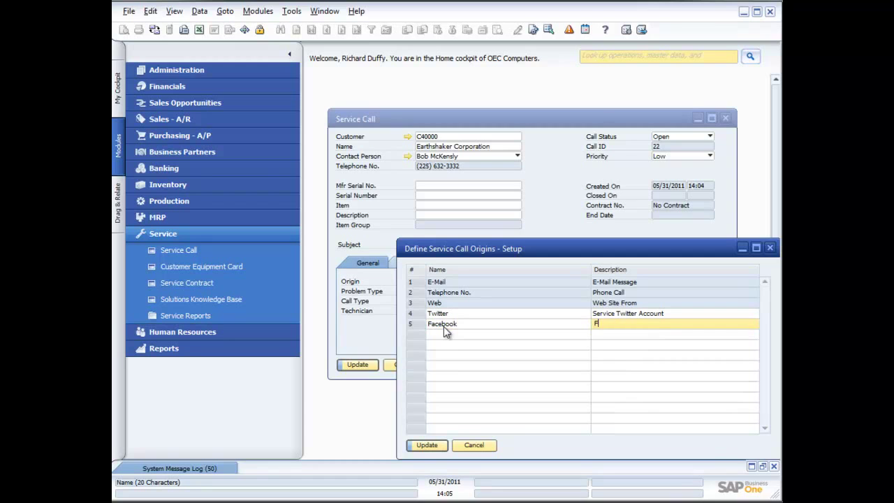
{"action": "type", "text": " Page"}
{"action": "left_click", "coordinate": [431, 445]}
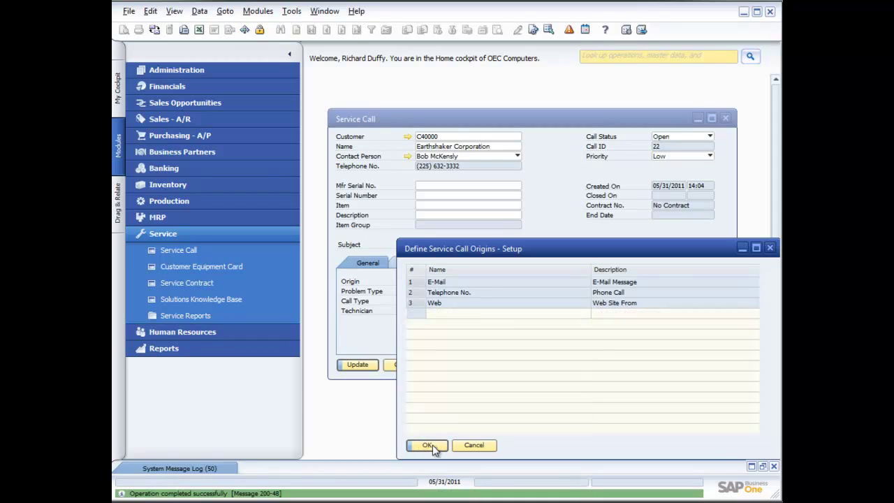
{"action": "left_click", "coordinate": [442, 447]}
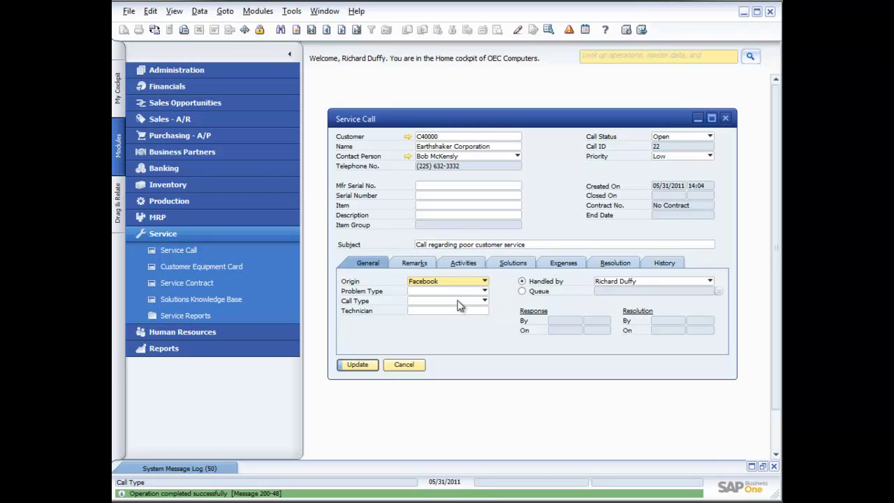
- Define a new problem type "Customer Service" with the description "Customer Service Issue" and use it for the call
{"action": "left_click", "coordinate": [484, 292]}
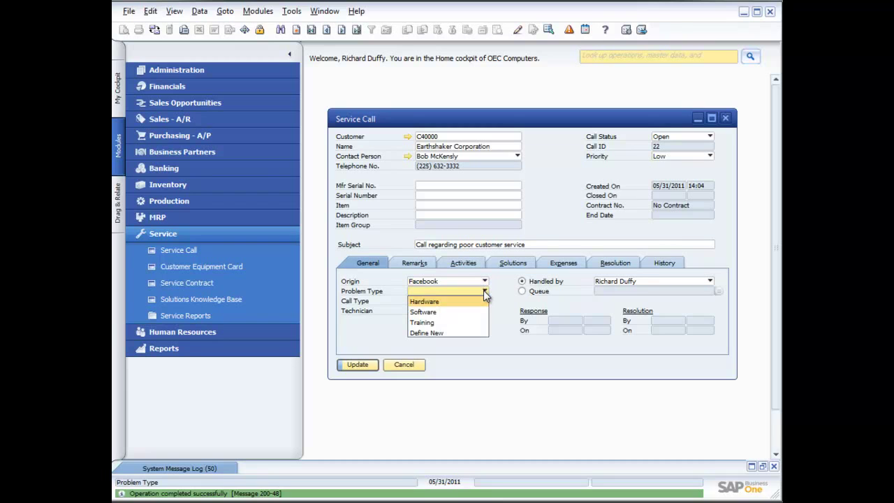
{"action": "left_click", "coordinate": [441, 333]}
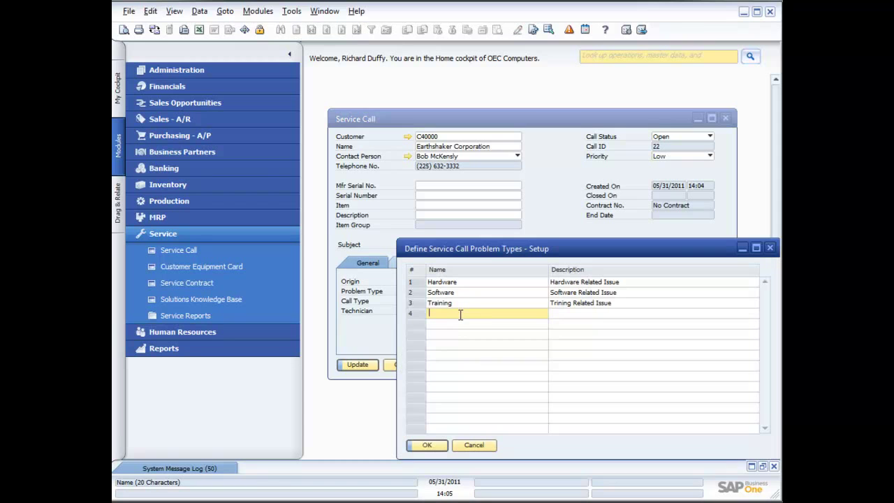
{"action": "type", "text": "Customer Service"}
{"action": "key", "text": "Tab"}
{"action": "type", "text": "Customer Service Issue"}
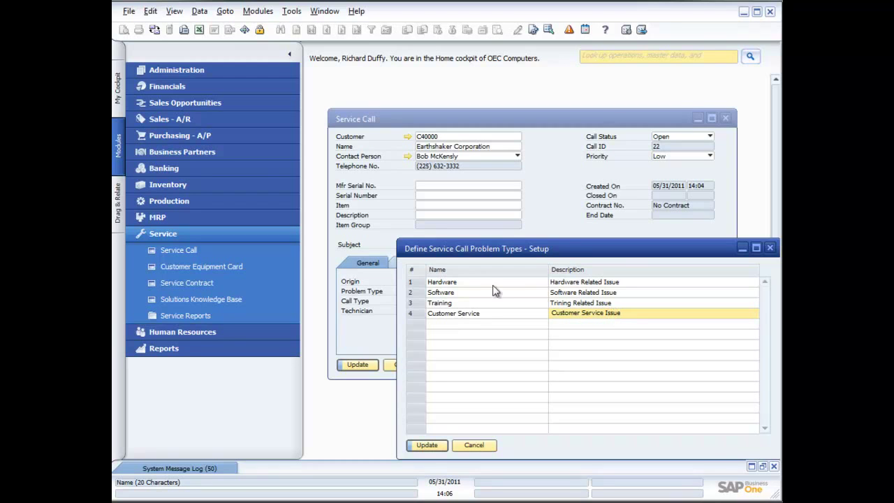
{"action": "left_click", "coordinate": [431, 446]}
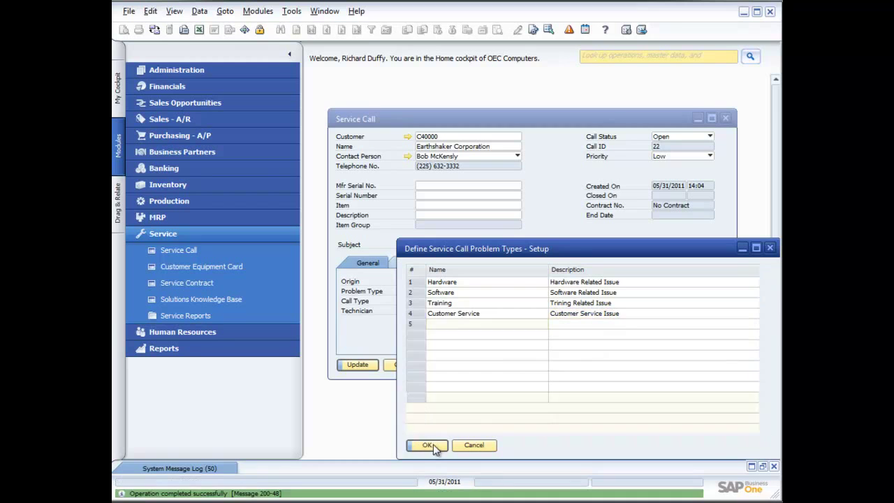
{"action": "left_click", "coordinate": [426, 444]}
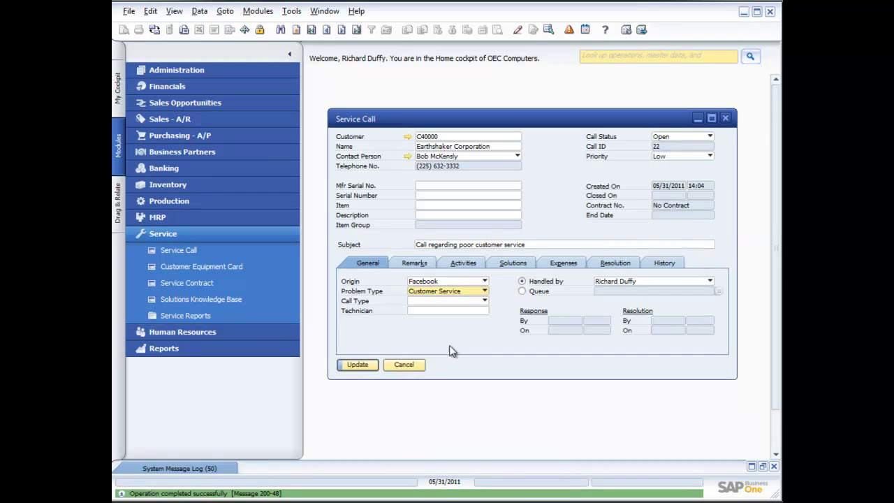
- Define a new call type "Complaint" with the description "Complaint Logging" and use it for the call
{"action": "left_click", "coordinate": [486, 302]}
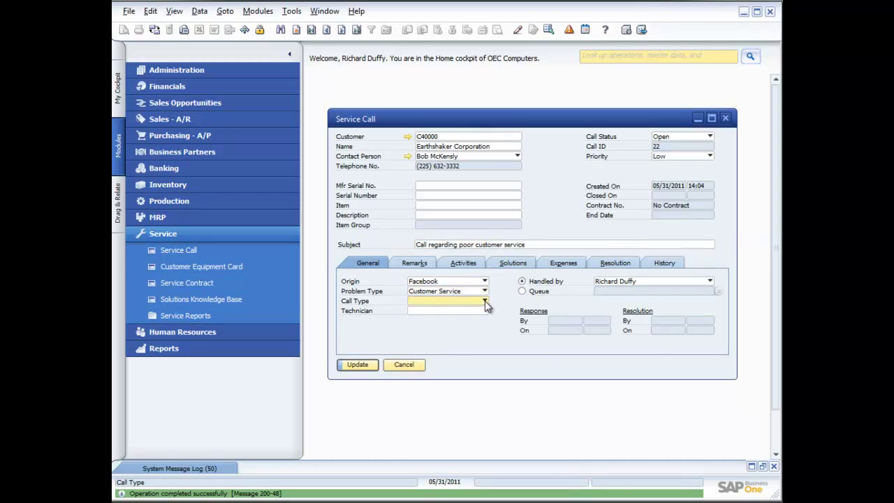
{"action": "left_click", "coordinate": [485, 301]}
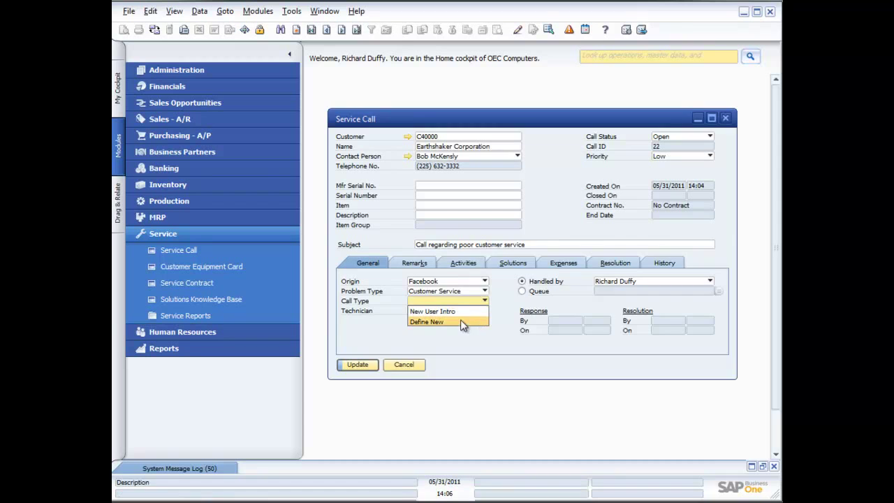
{"action": "left_click", "coordinate": [461, 323]}
{"action": "type", "text": "Complaint"}
{"action": "key", "text": "Tab"}
{"action": "type", "text": "Com"}
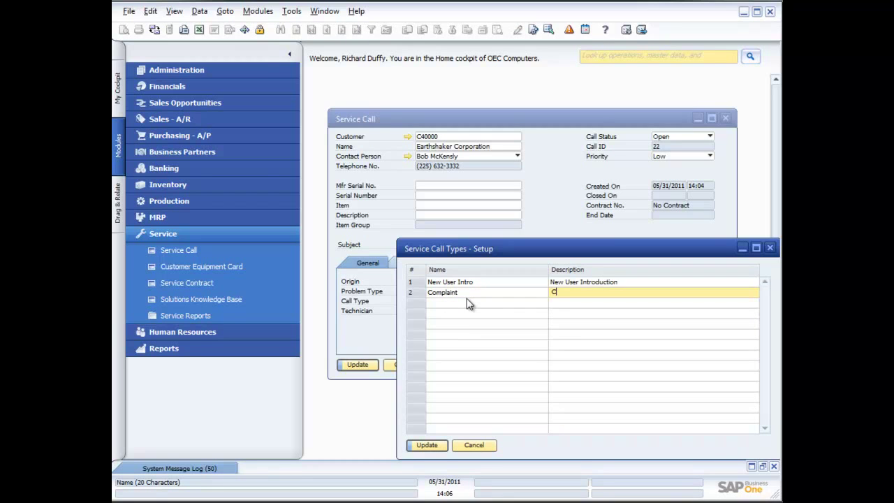
{"action": "type", "text": "plaint Logging"}
{"action": "left_click", "coordinate": [427, 445]}
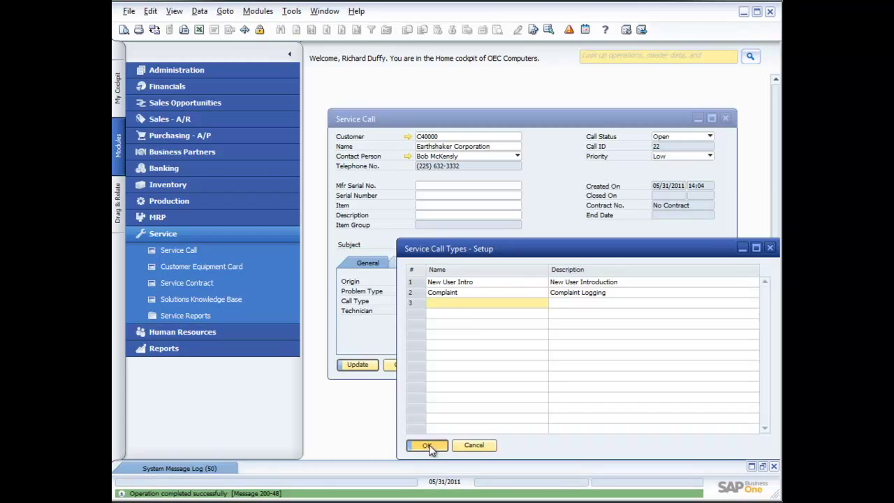
{"action": "left_click", "coordinate": [429, 445]}
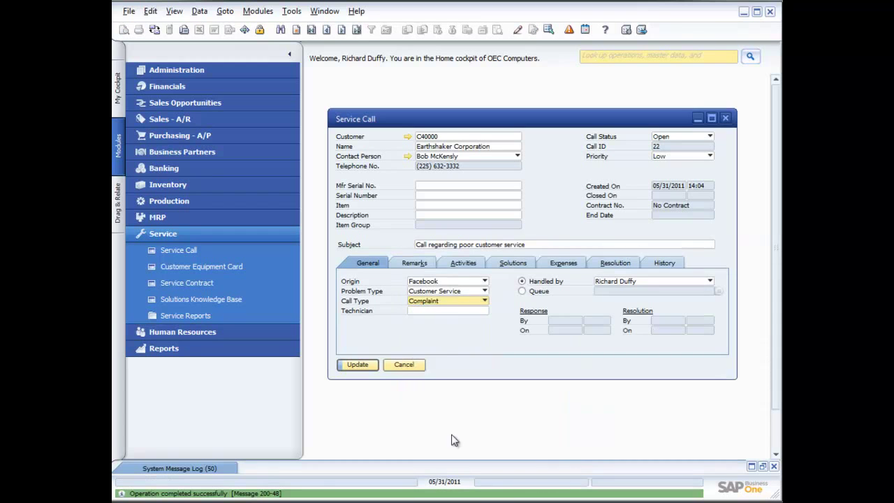
- Check which employees can be assigned as the call's technician, and close the list without choosing one
{"action": "left_click", "coordinate": [452, 311]}
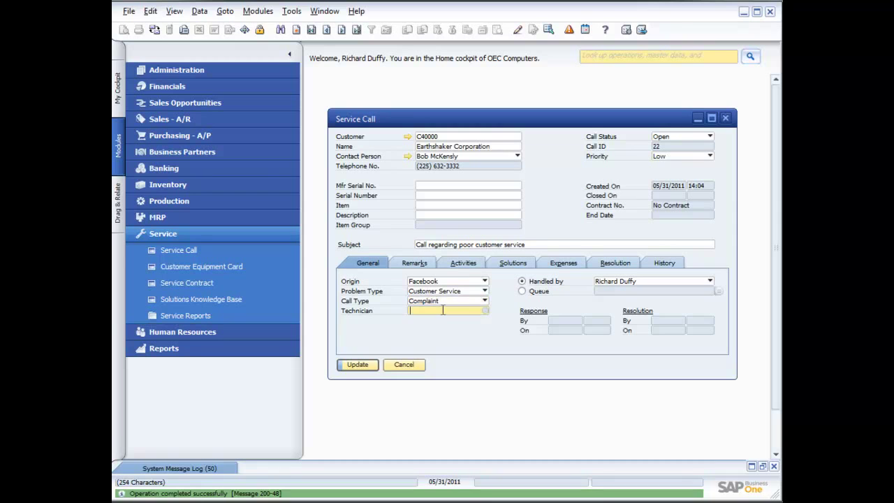
{"action": "left_click", "coordinate": [485, 311]}
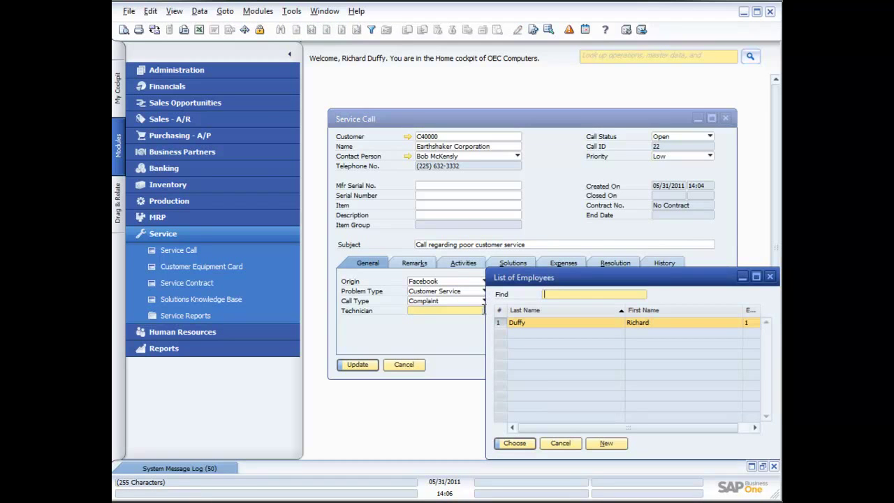
{"action": "left_click", "coordinate": [559, 445]}
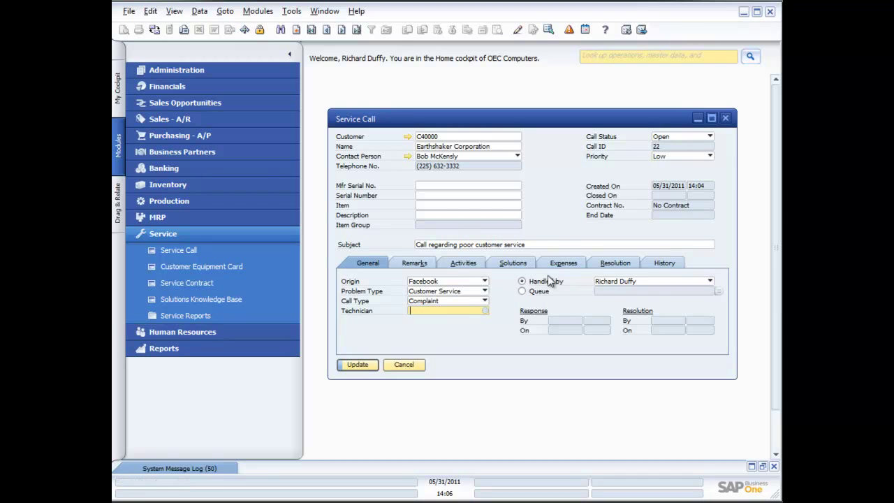
- Record in the call's remarks that the contact called about an issue regarding a recent interaction with the field service team
{"action": "left_click", "coordinate": [415, 263]}
{"action": "left_click", "coordinate": [414, 303]}
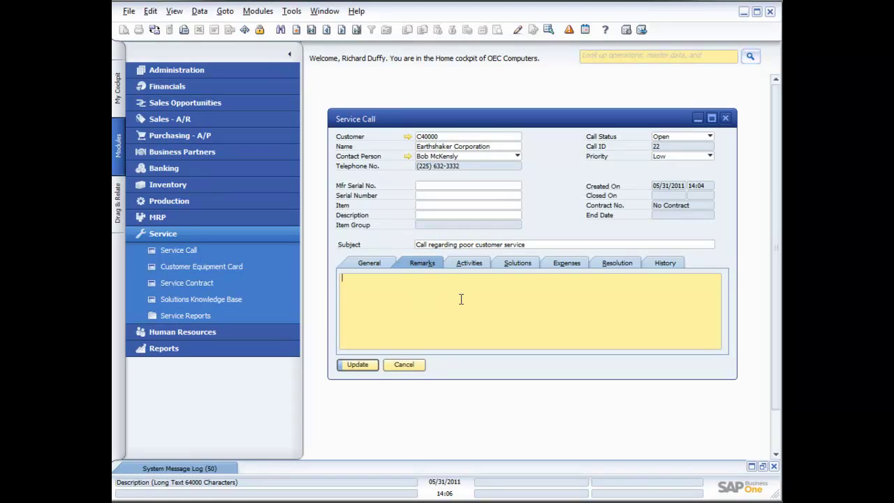
{"action": "type", "text": "Bob called and he had an issue regarding a recent interaction with the field "}
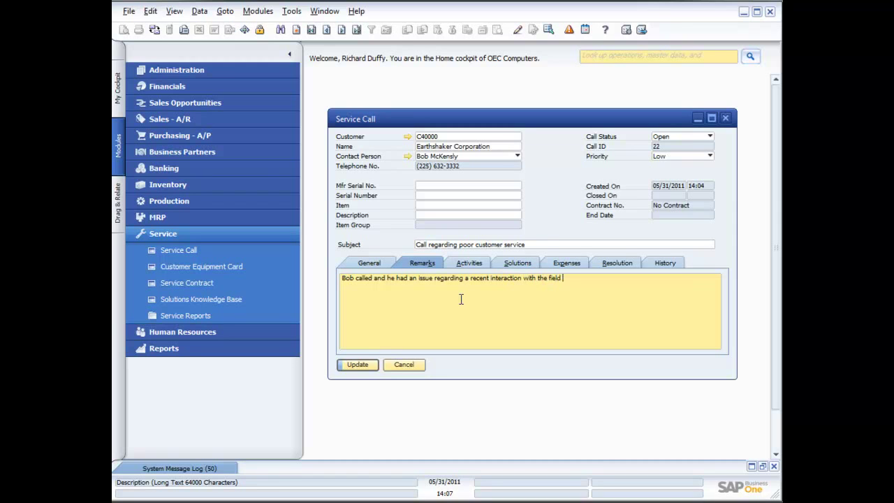
{"action": "type", "text": "service yeam"}
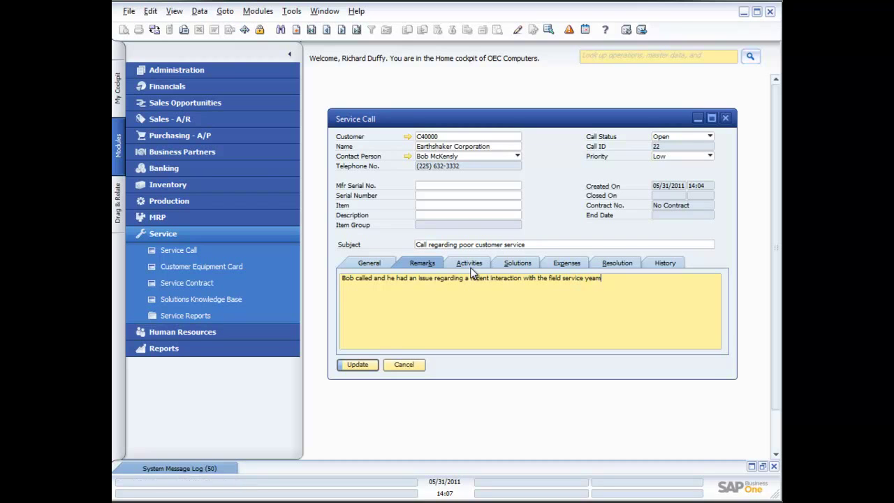
- Look through the service call's activities, solutions, expenses, resolution and history
{"action": "left_click", "coordinate": [470, 266]}
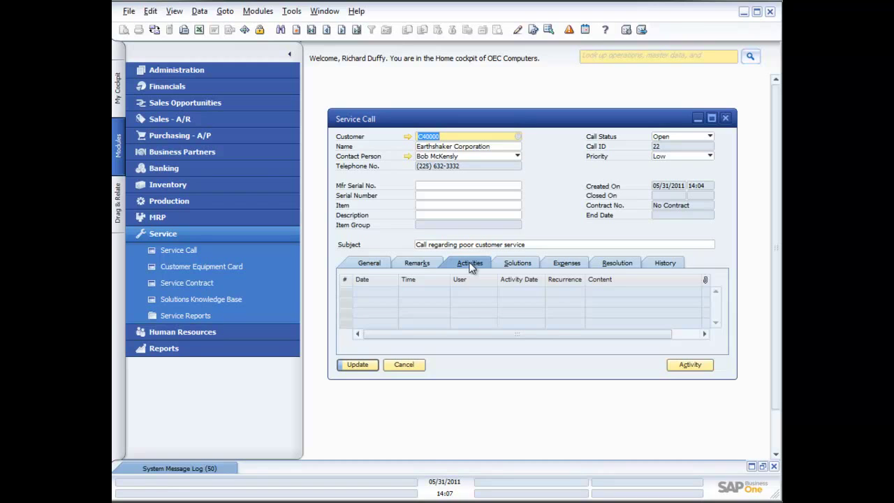
{"action": "left_click", "coordinate": [515, 264]}
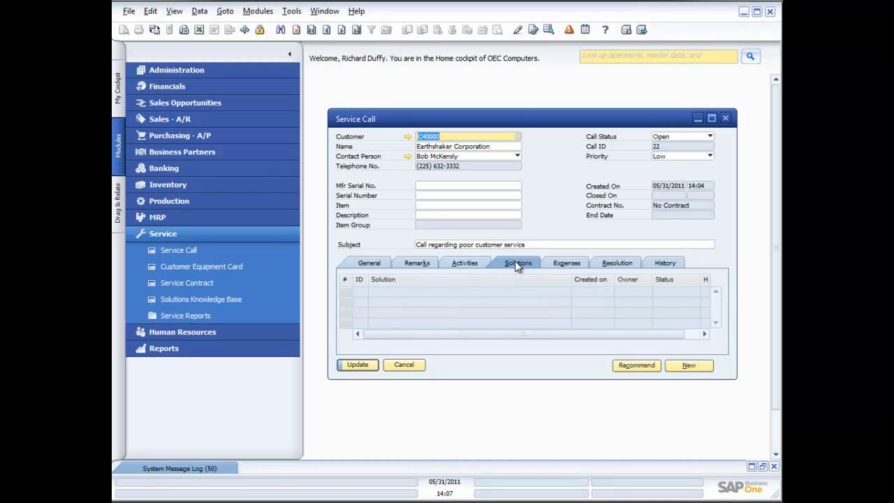
{"action": "left_click", "coordinate": [564, 265]}
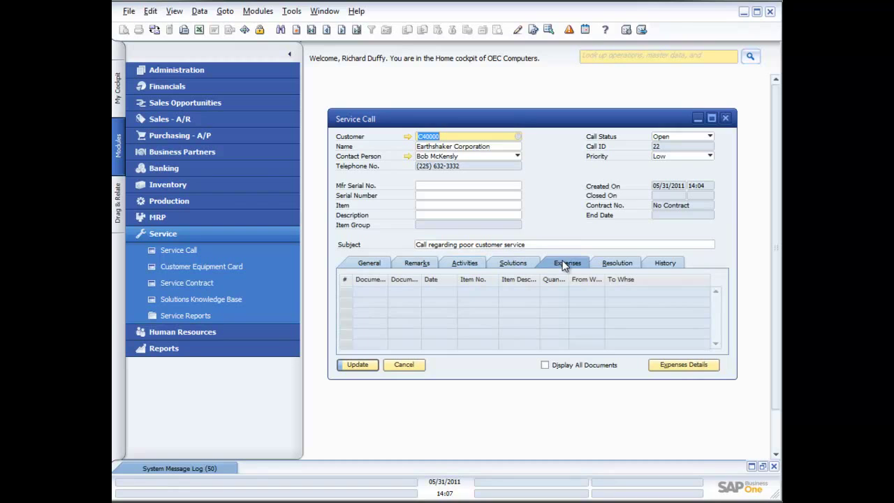
{"action": "left_click", "coordinate": [624, 265]}
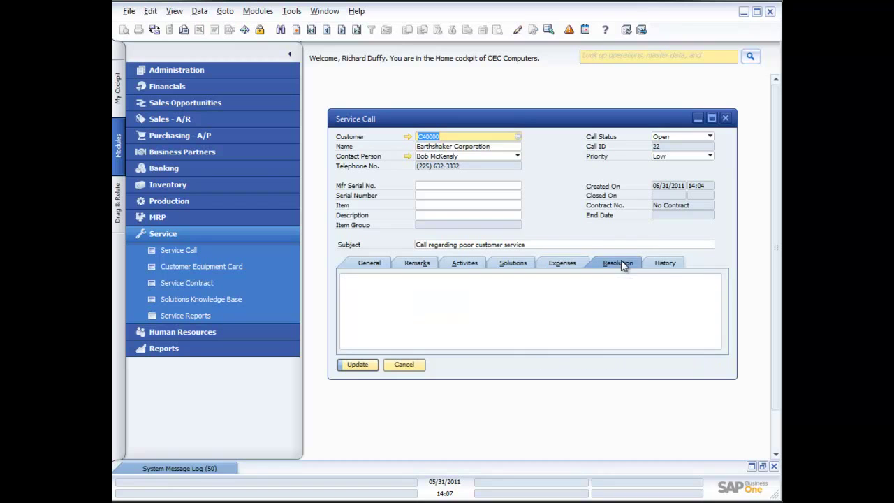
{"action": "left_click", "coordinate": [663, 262]}
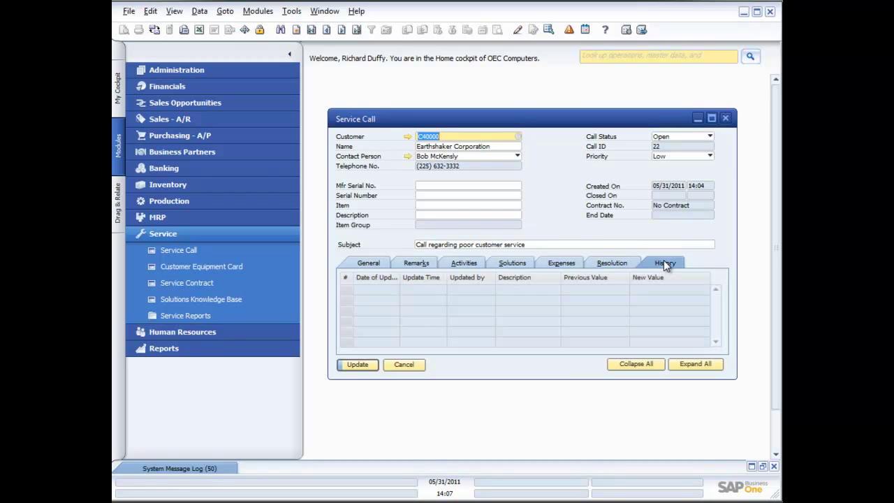
- Save the service call's pending changes, and assign the employee offered in the list as its technician
{"action": "left_click", "coordinate": [356, 365]}
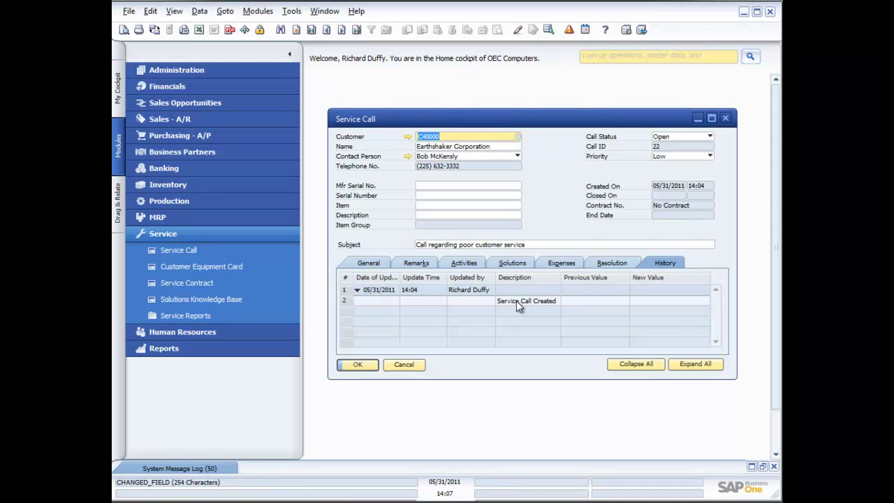
{"action": "left_click", "coordinate": [368, 266]}
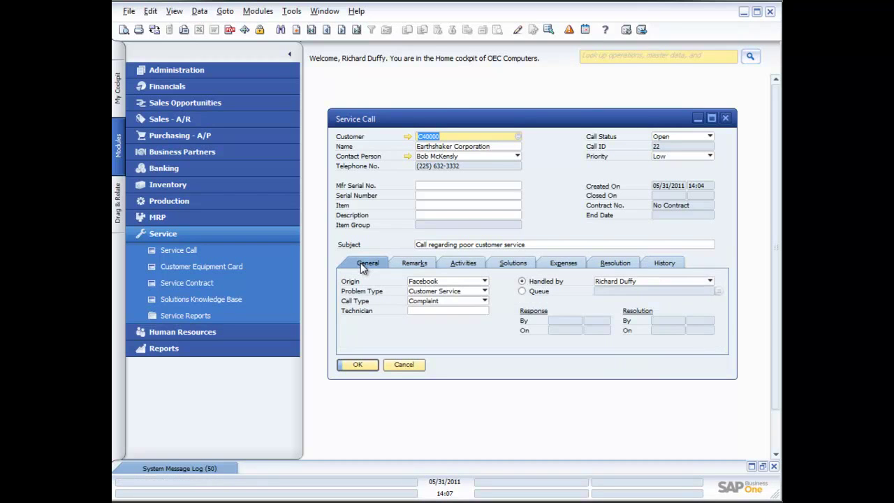
{"action": "left_click", "coordinate": [450, 311]}
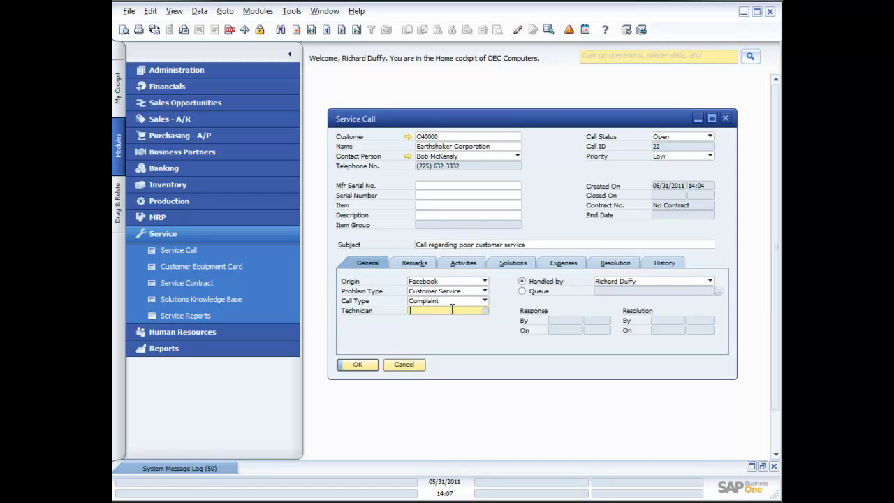
{"action": "left_click", "coordinate": [485, 309]}
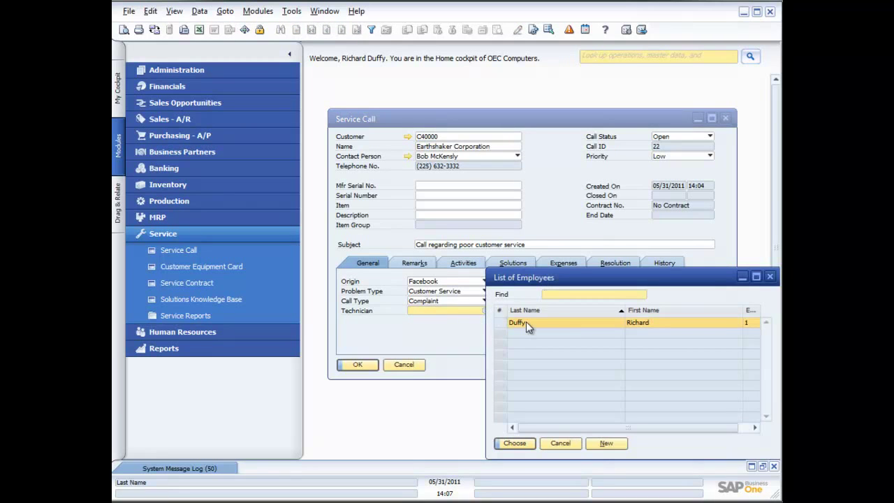
{"action": "double_click", "coordinate": [525, 322]}
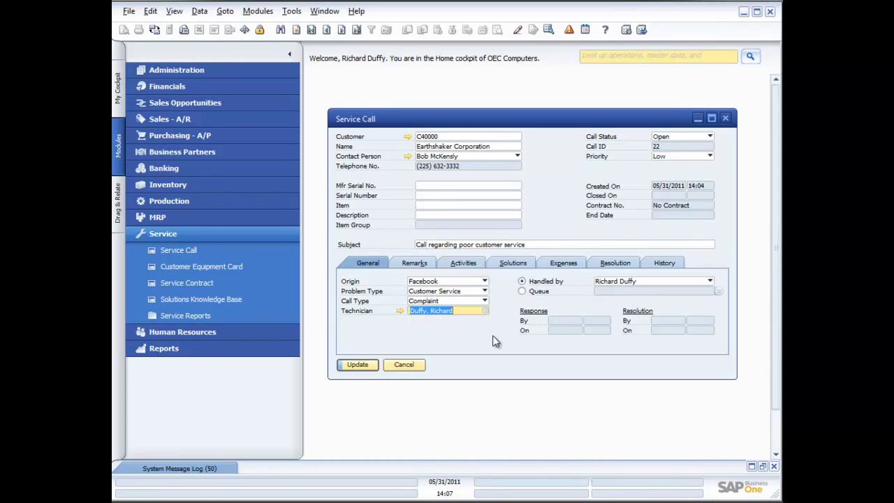
{"action": "left_click", "coordinate": [358, 365]}
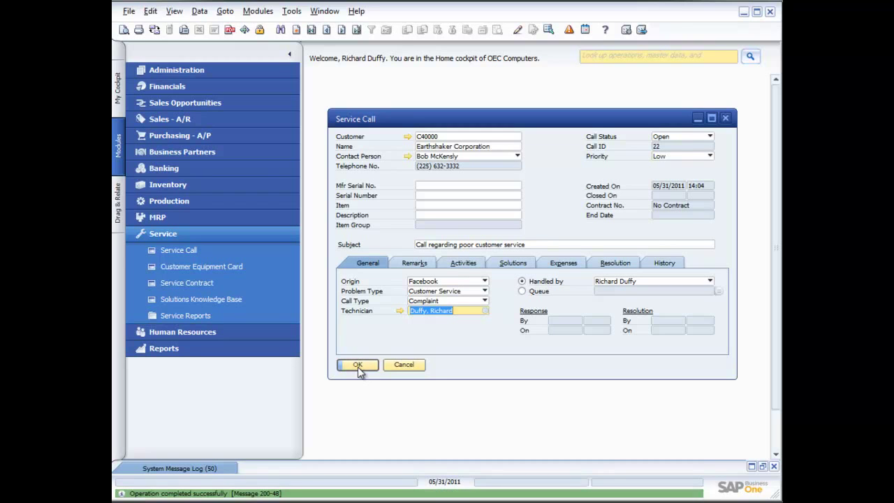
- Start a new phone call activity from the service call's activities and set its type to Customer Service
{"action": "left_click", "coordinate": [653, 260]}
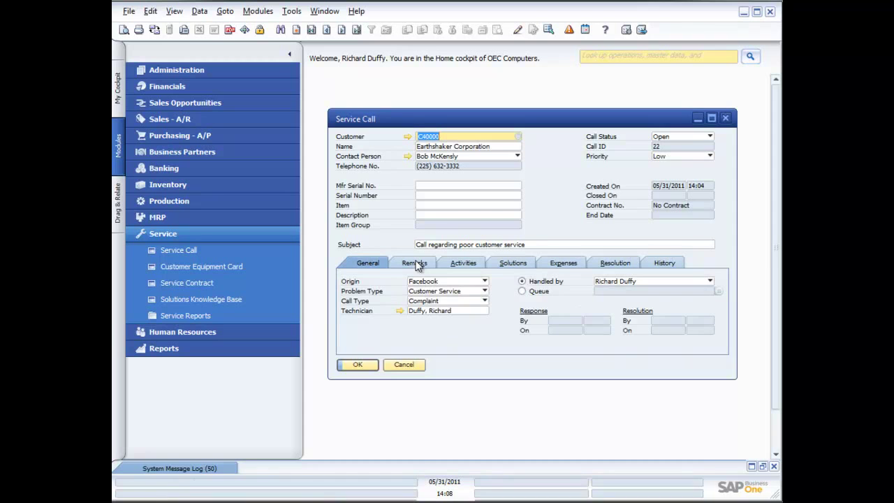
{"action": "left_click", "coordinate": [417, 264]}
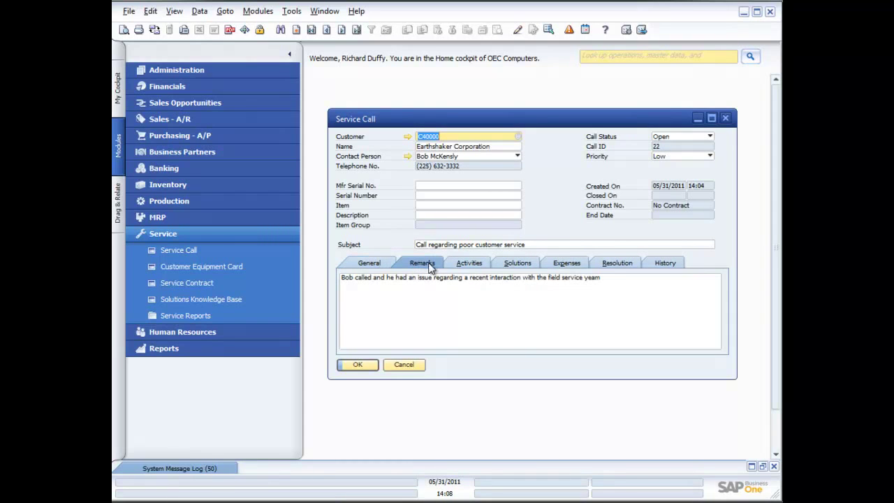
{"action": "left_click", "coordinate": [471, 268]}
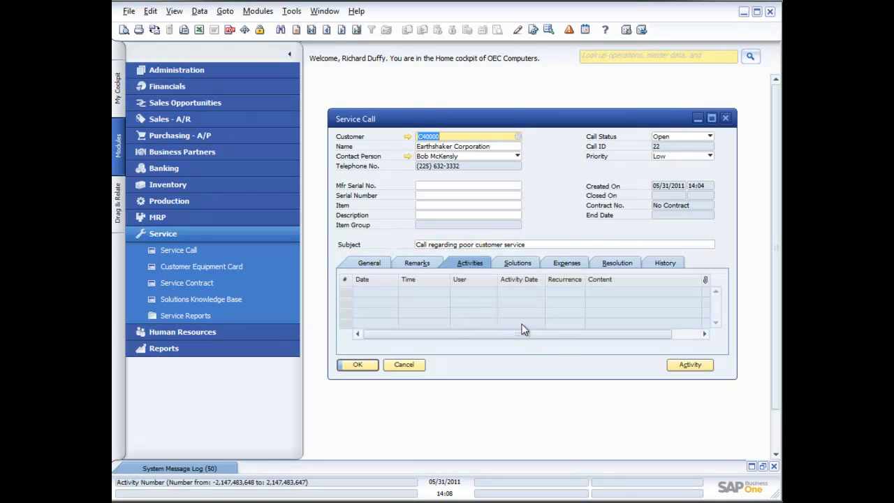
{"action": "left_click", "coordinate": [687, 365]}
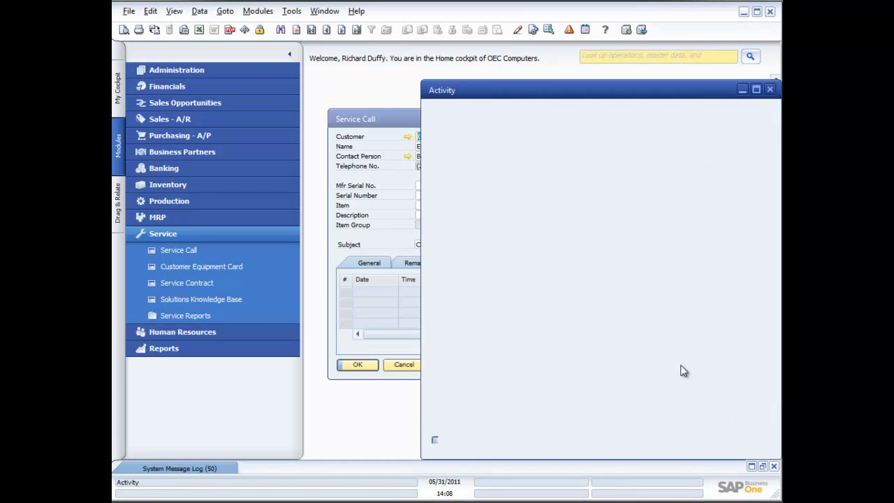
{"action": "left_click_drag", "start_coordinate": [540, 90], "coordinate": [497, 79]}
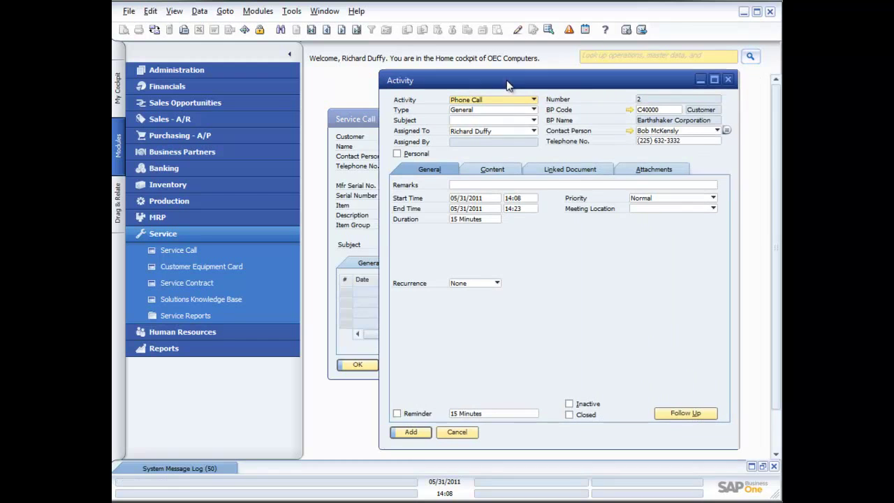
{"action": "left_click", "coordinate": [533, 113]}
{"action": "left_click", "coordinate": [507, 118]}
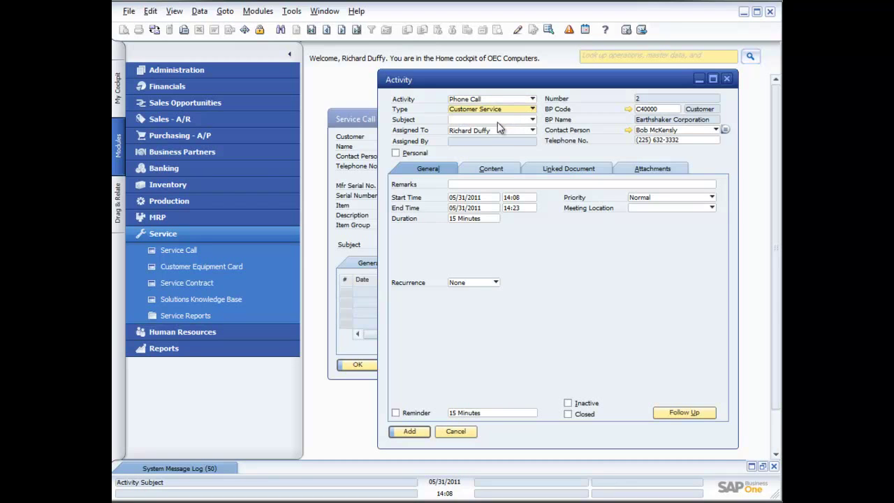
- Define a new activity subject named "Complaint Follow Up" and use it for the activity
{"action": "left_click", "coordinate": [533, 120]}
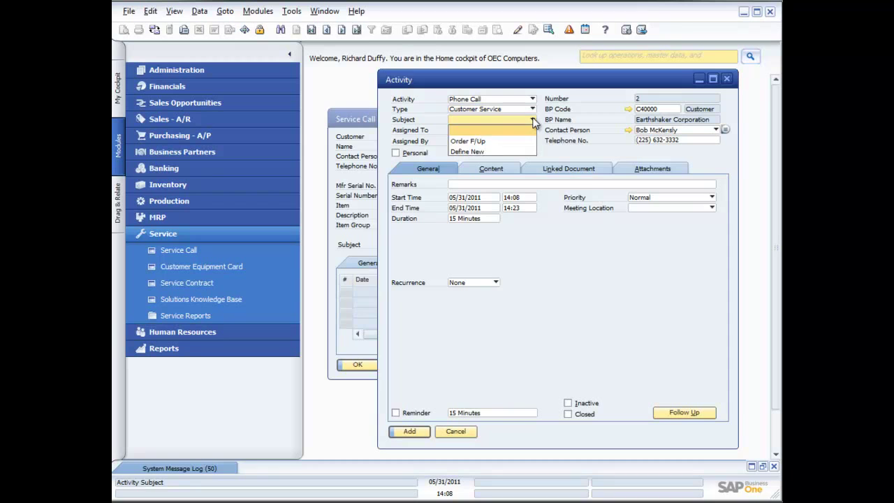
{"action": "left_click", "coordinate": [483, 150]}
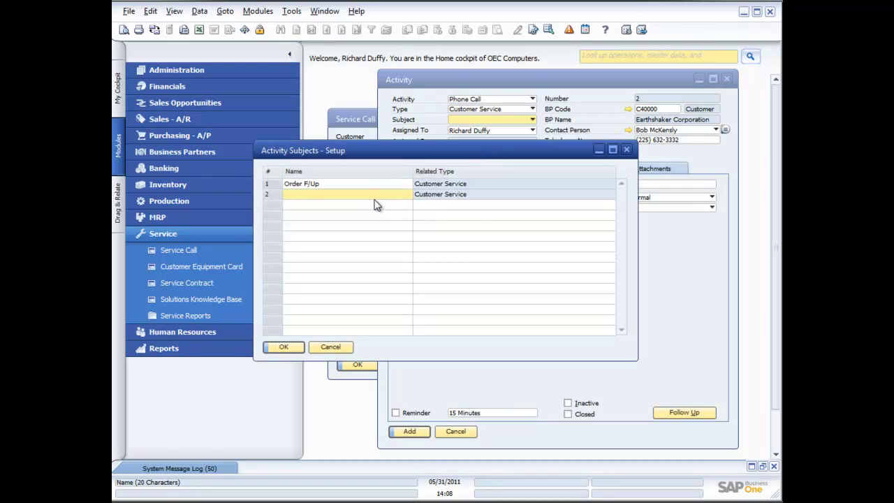
{"action": "type", "text": "Complaint Fol"}
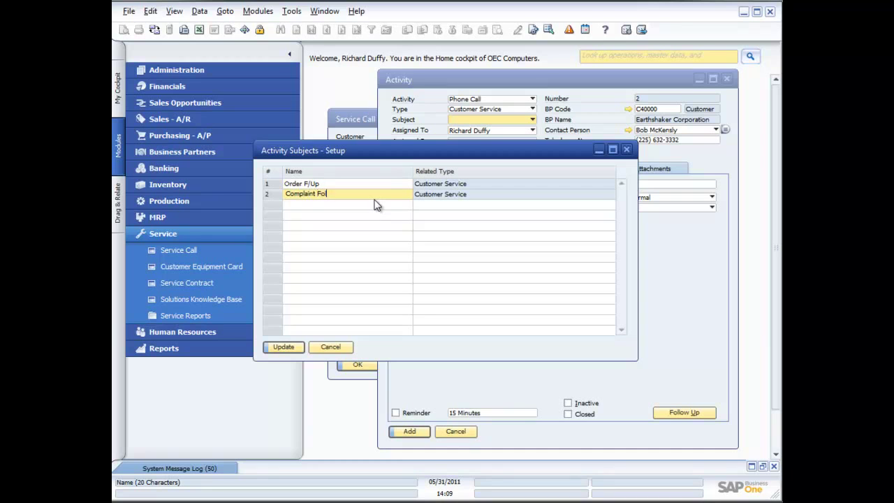
{"action": "type", "text": "low Up"}
{"action": "left_click", "coordinate": [290, 349]}
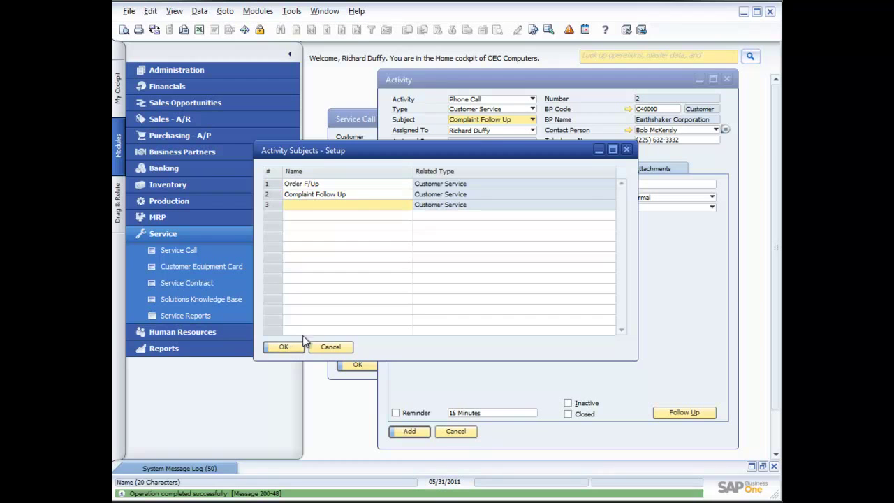
{"action": "left_click", "coordinate": [292, 349]}
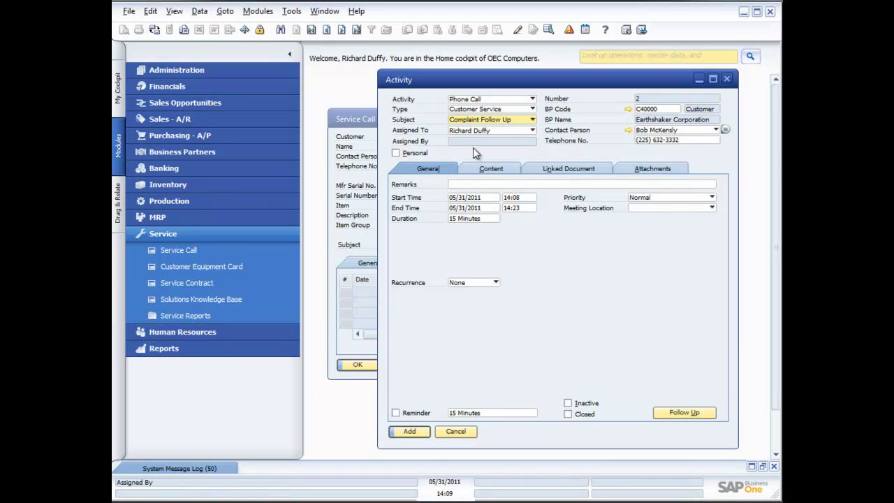
- Check which users the activity can be assigned to, keeping the current assignee
{"action": "left_click", "coordinate": [532, 130]}
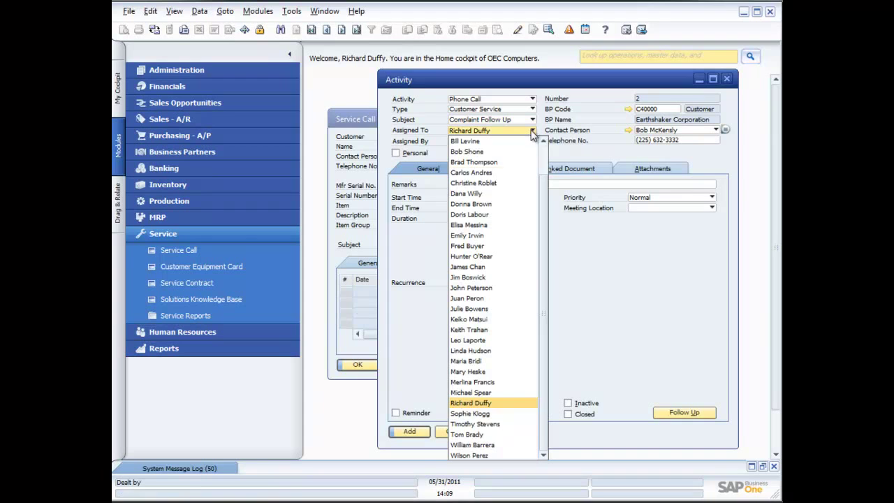
{"action": "mouse_move", "coordinate": [543, 241]}
{"action": "left_mouse_down"}
{"action": "mouse_move", "coordinate": [543, 176]}
{"action": "mouse_move", "coordinate": [540, 237]}
{"action": "left_mouse_up"}
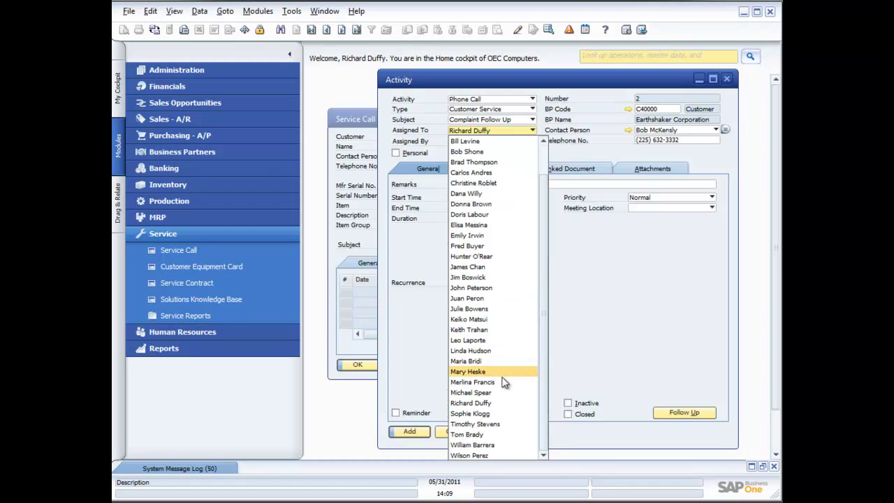
{"action": "left_click", "coordinate": [508, 403]}
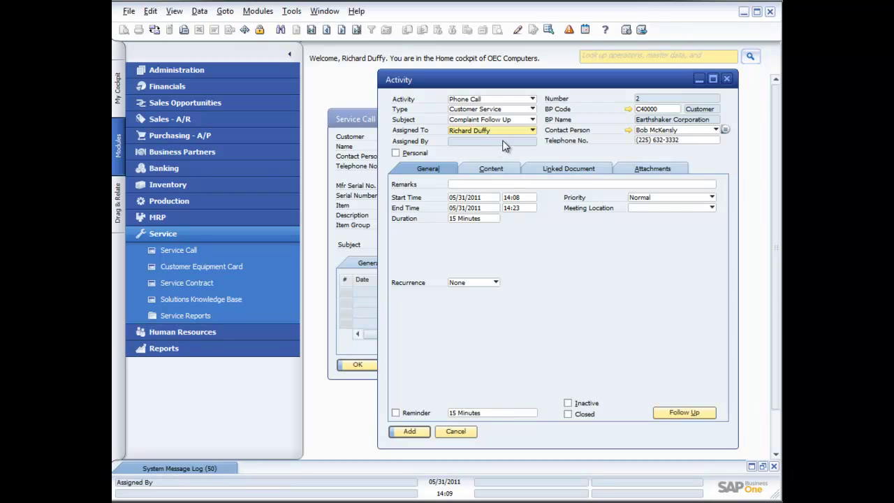
- Enter activity remarks saying the contact was called "to explain the situation and offered discount"
{"action": "left_click", "coordinate": [482, 183]}
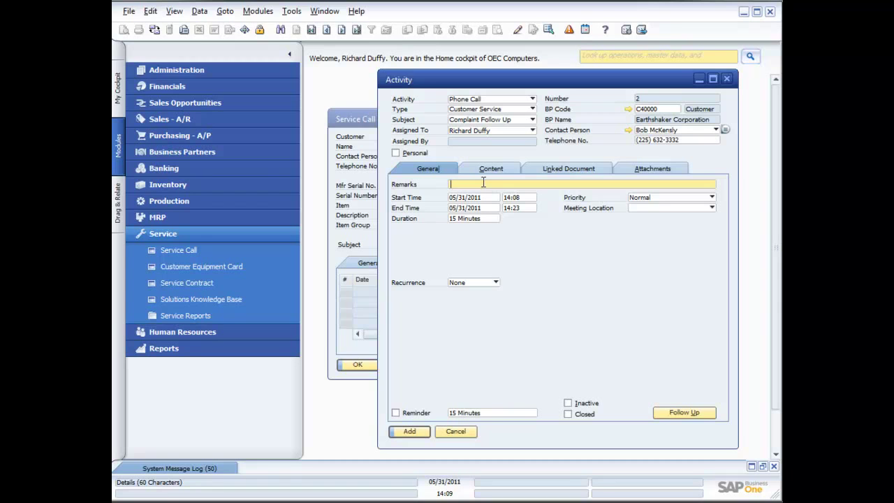
{"action": "type", "text": "Called bob to explain the situaltion and offered to d"}
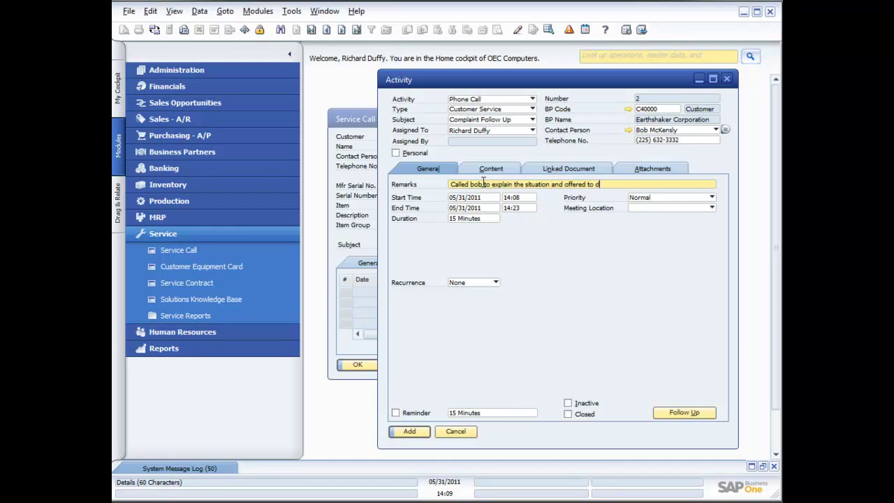
{"action": "type", "text": "iscuount"}
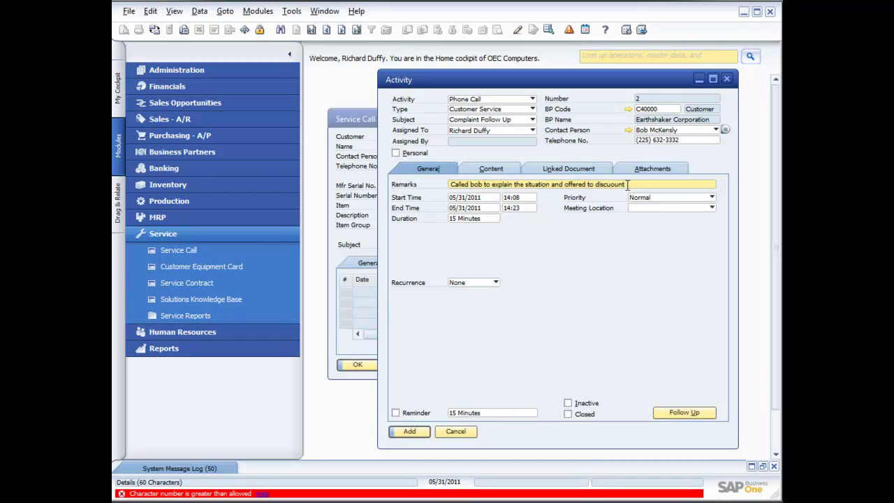
{"action": "key", "text": "BackSpace"}
{"action": "key", "text": "BackSpace"}
{"action": "key", "text": "BackSpace"}
{"action": "key", "text": "BackSpace"}
{"action": "key", "text": "BackSpace"}
{"action": "key", "text": "BackSpace"}
{"action": "key", "text": "BackSpace"}
{"action": "key", "text": "BackSpace"}
{"action": "key", "text": "BackSpace"}
{"action": "key", "text": "BackSpace"}
{"action": "key", "text": "BackSpace"}
{"action": "key", "text": "BackSpace"}
{"action": "type", "text": "discount"}
- Record in the activity's content that the contact was offered a 5% maintenance renewal discount as an apology and was happy with the resolution
{"action": "left_click", "coordinate": [494, 170]}
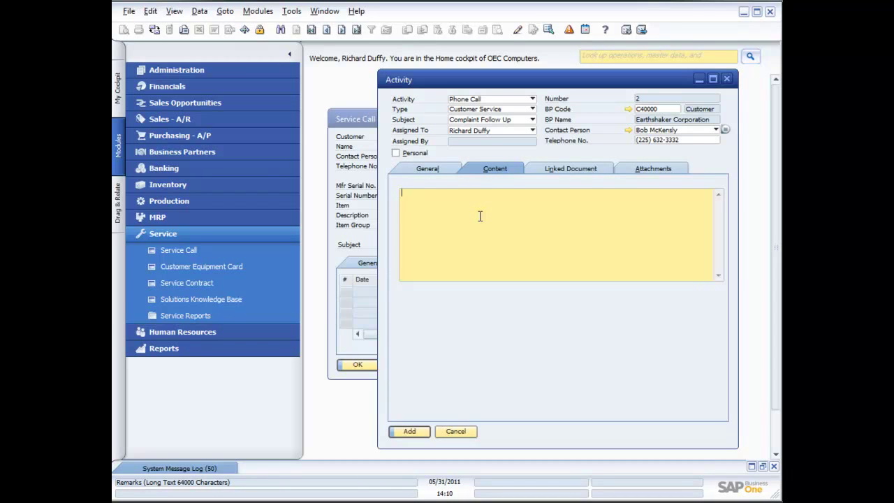
{"action": "type", "text": "Offered Bob a 5% discount when he ren"}
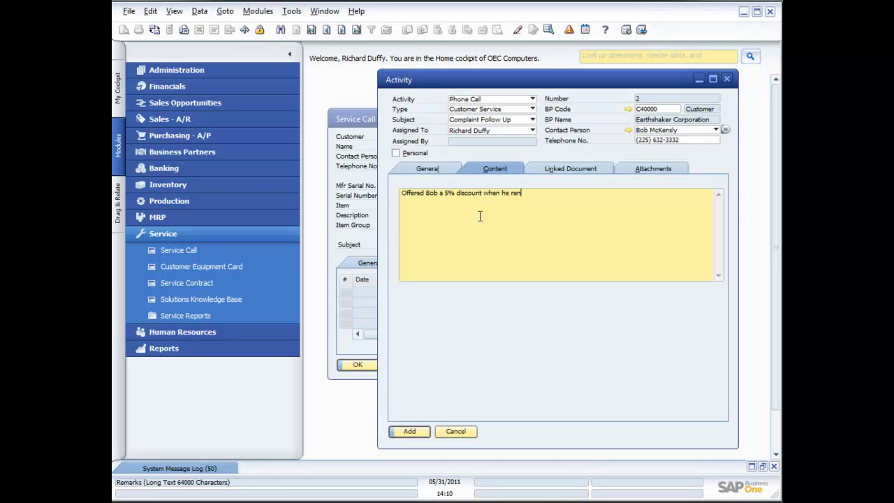
{"action": "type", "text": "ews his maintenance to say sorry fo"}
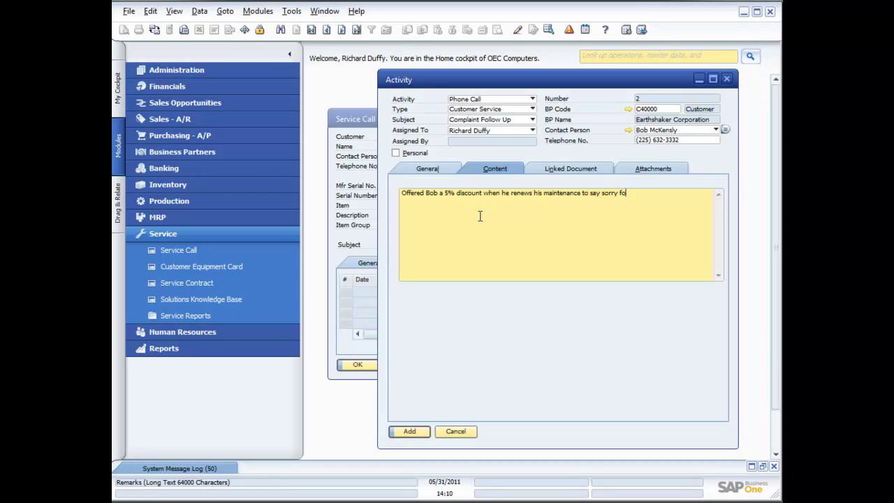
{"action": "type", "text": "r the poor experience. bob was hap"}
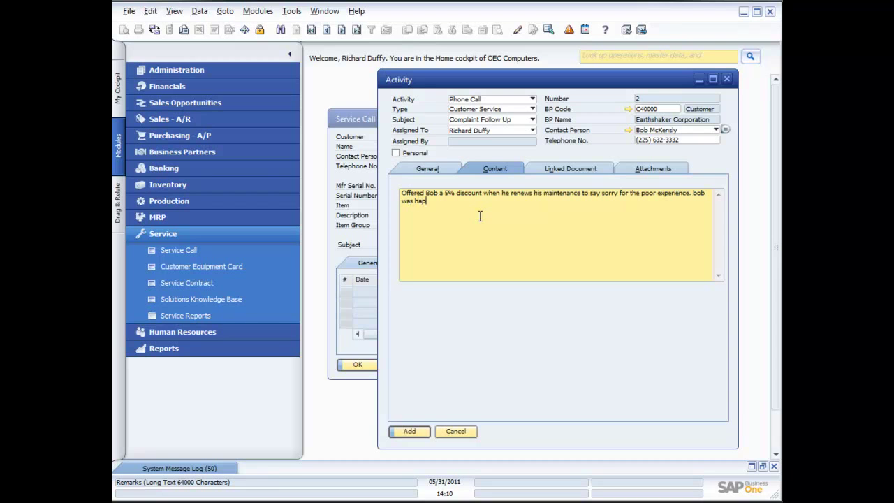
{"action": "type", "text": "py with the resolution."}
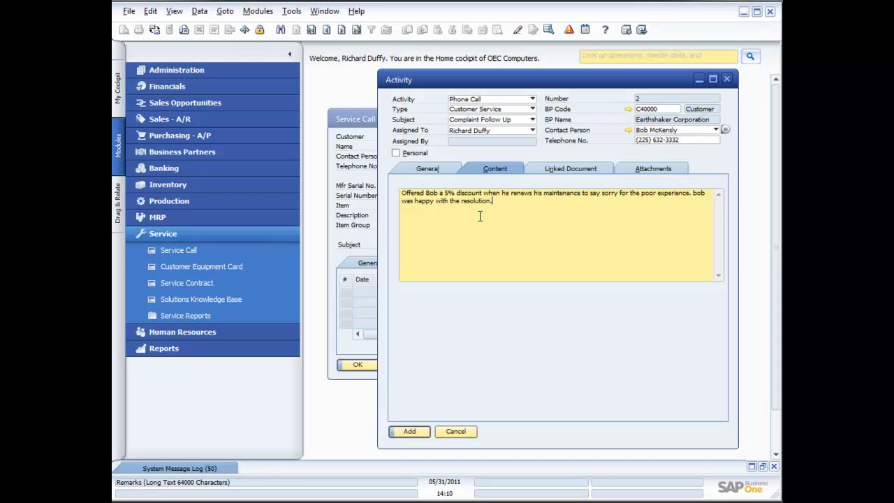
- Link the activity to the first sales order listed for Earthshaker Corporation, using Sales Orders as the document type
{"action": "left_click", "coordinate": [573, 172]}
{"action": "left_click", "coordinate": [539, 202]}
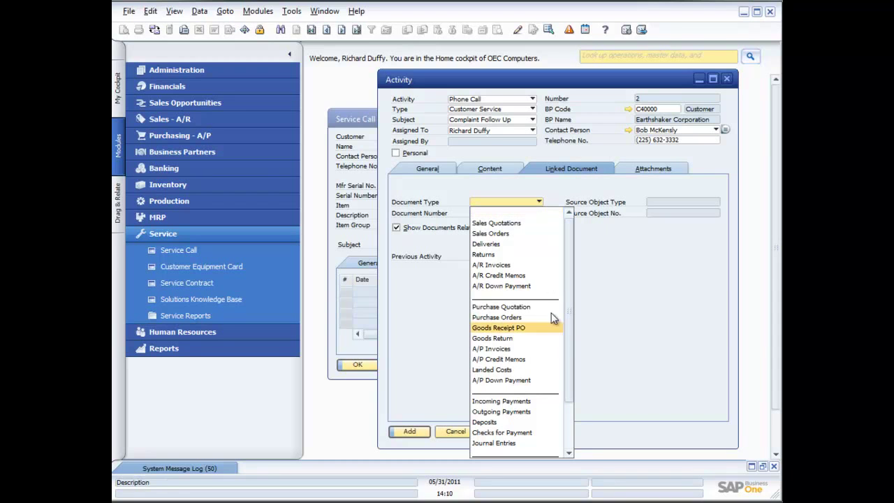
{"action": "scroll", "coordinate": [567, 366], "scroll_direction": "down", "scroll_amount": 2}
{"action": "scroll", "coordinate": [568, 370], "scroll_direction": "down", "scroll_amount": 1}
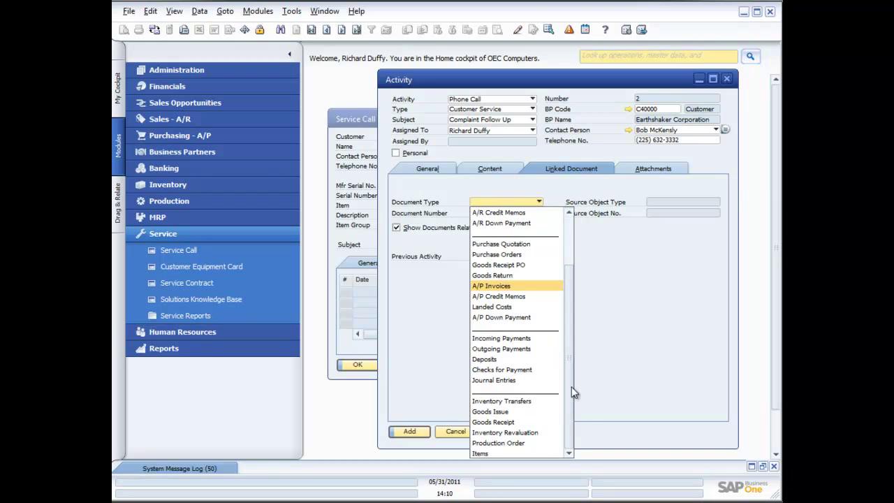
{"action": "left_click_drag", "start_coordinate": [567, 352], "coordinate": [567, 314]}
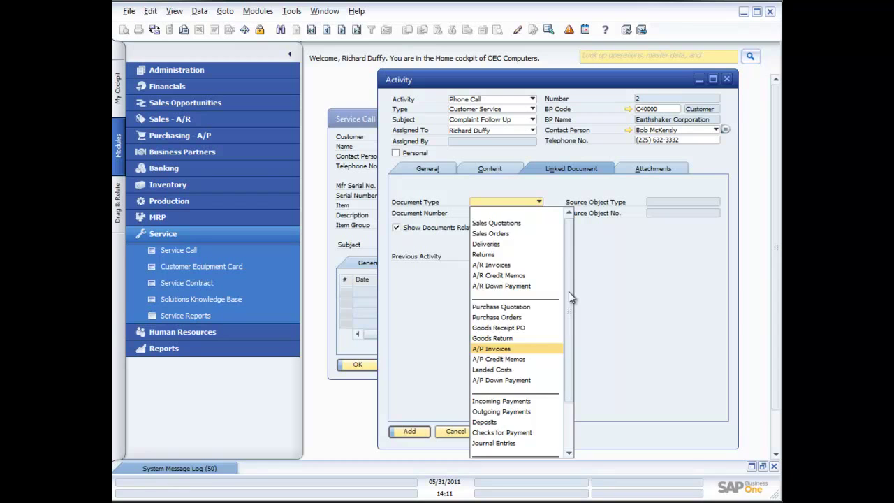
{"action": "left_click", "coordinate": [498, 234]}
{"action": "left_click", "coordinate": [501, 213]}
{"action": "left_click", "coordinate": [539, 213]}
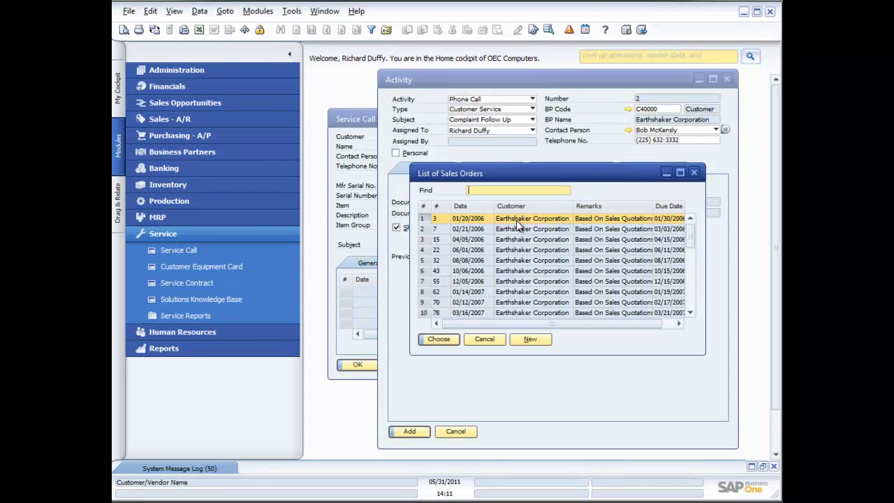
{"action": "double_click", "coordinate": [513, 217]}
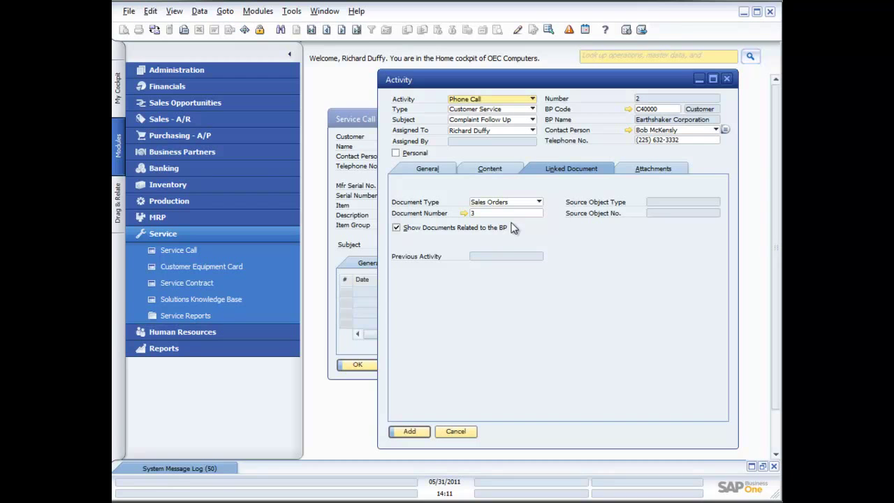
- Mark the phone call activity as closed and add it to the service call, accepting that it can no longer be modified
{"action": "left_click", "coordinate": [428, 171]}
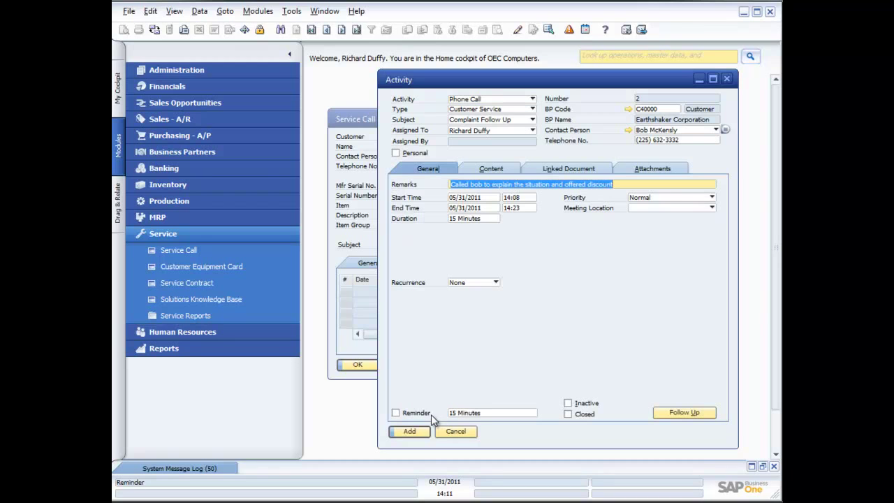
{"action": "left_click", "coordinate": [684, 411]}
{"action": "left_click", "coordinate": [568, 414]}
{"action": "left_click", "coordinate": [411, 432]}
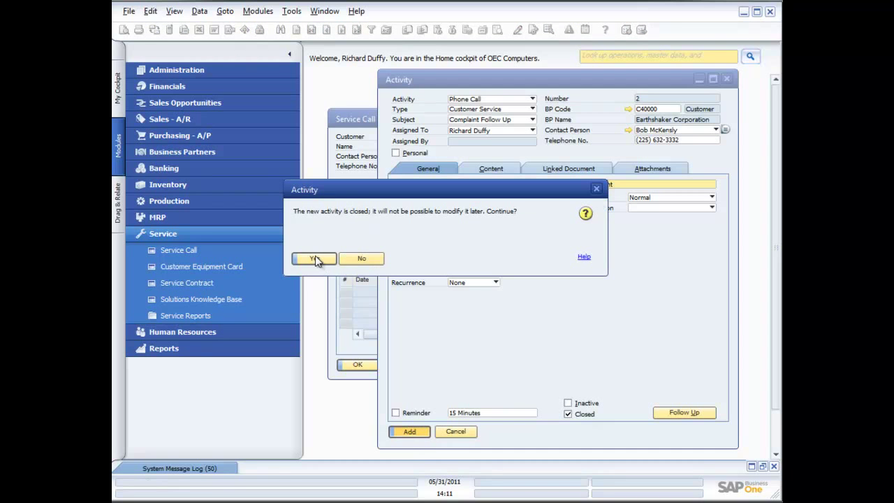
{"action": "left_click", "coordinate": [314, 259]}
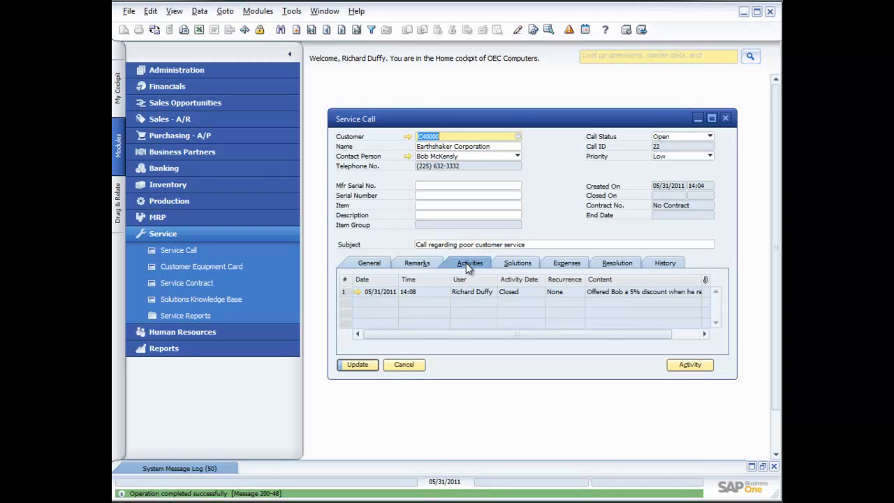
- Check the recommended solutions for the service call without choosing one
{"action": "left_click", "coordinate": [515, 262]}
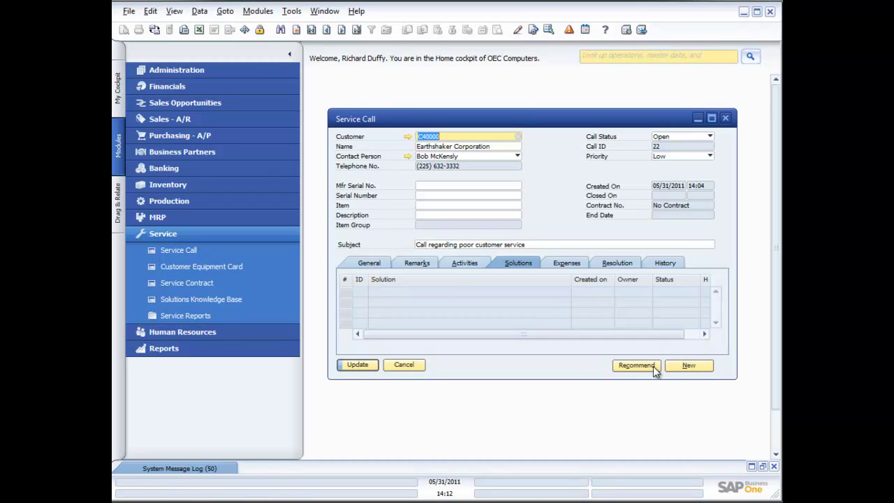
{"action": "left_click", "coordinate": [636, 365]}
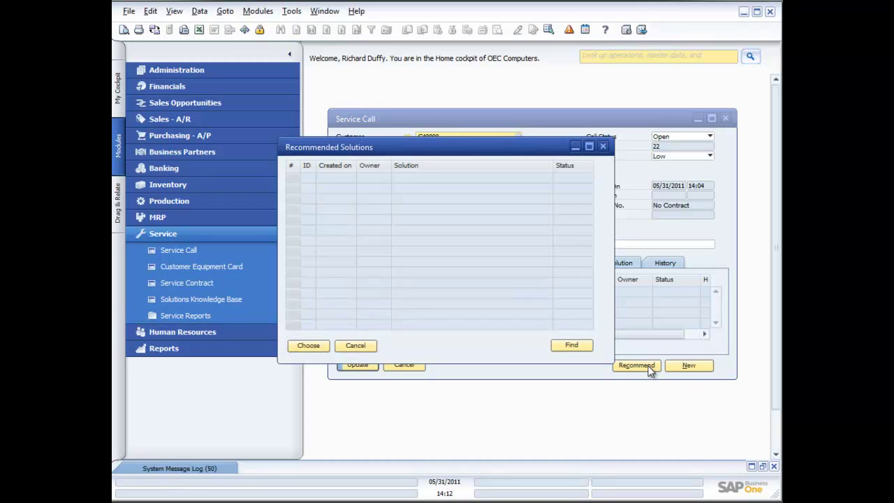
{"action": "left_click", "coordinate": [358, 346]}
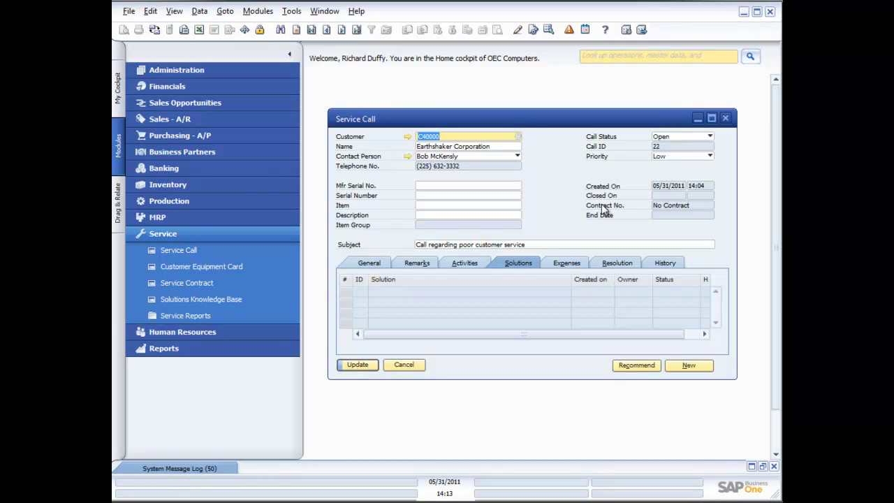
- Try to close the service call without a solution or resolution
{"action": "left_click", "coordinate": [710, 139]}
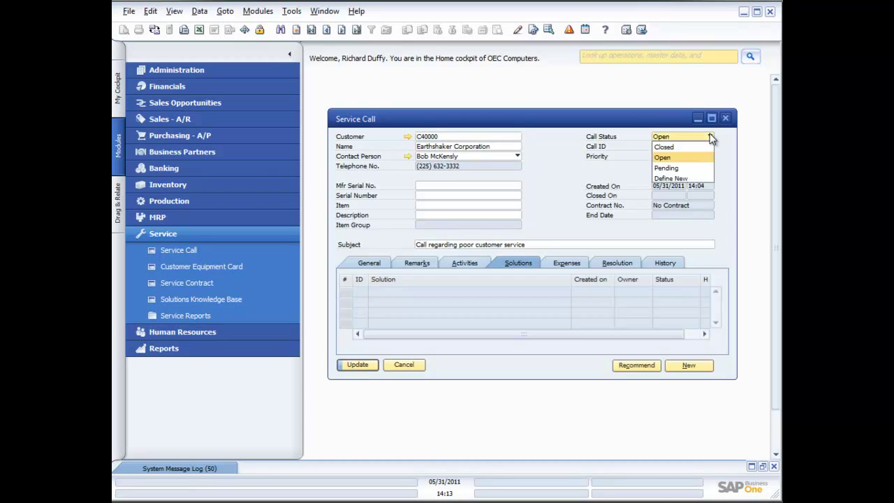
{"action": "left_click", "coordinate": [674, 147]}
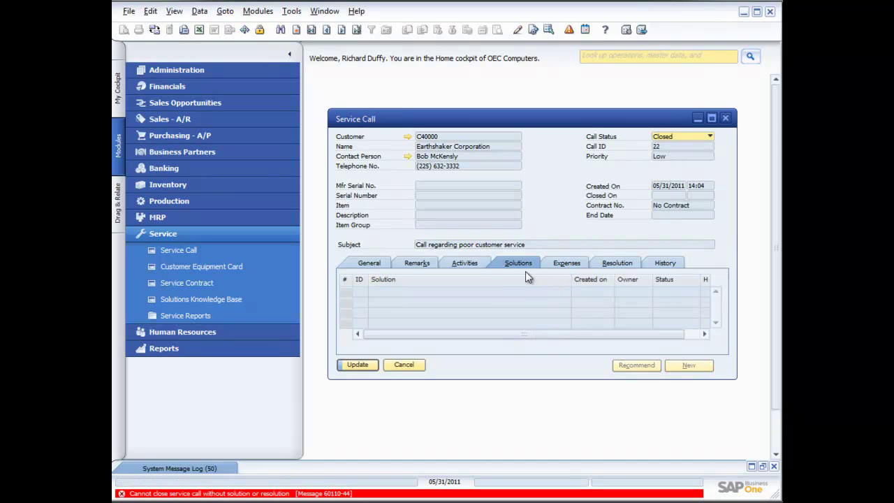
- Record in the call's resolution that the contact was offered a discount on his next order and agreed he was satisfied with the outcome
{"action": "left_click", "coordinate": [608, 262]}
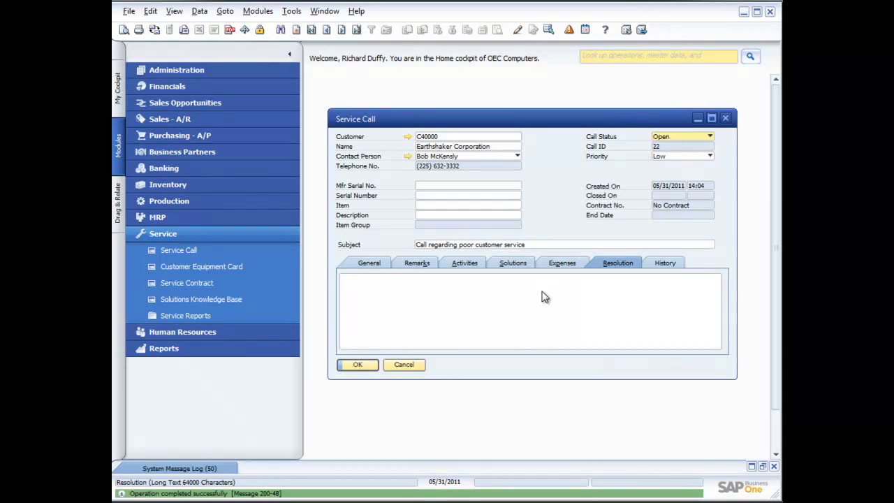
{"action": "left_click", "coordinate": [542, 292]}
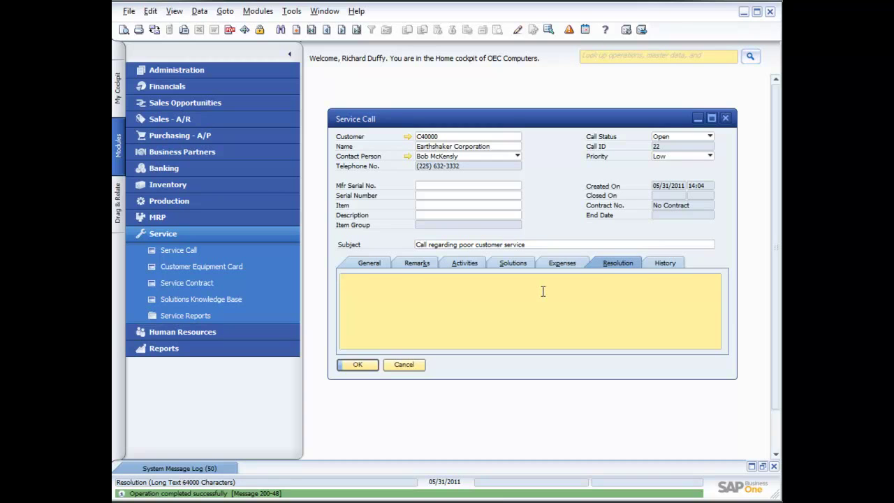
{"action": "type", "text": "Offered Bob a d"}
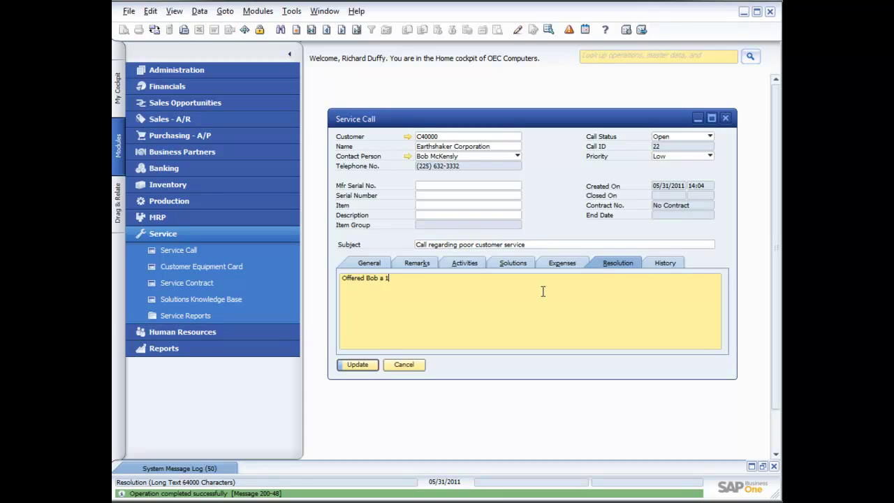
{"action": "type", "text": "iscount on his next order and he agr"}
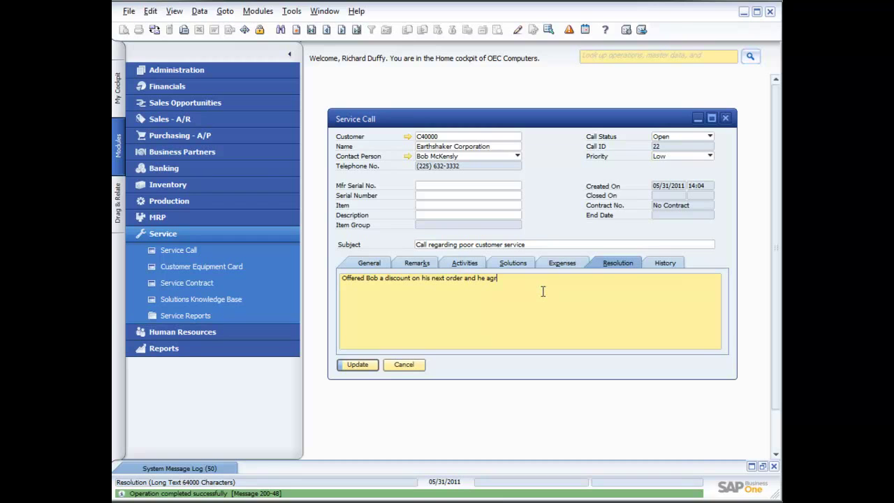
{"action": "type", "text": "eed that he was satified with the outcome"}
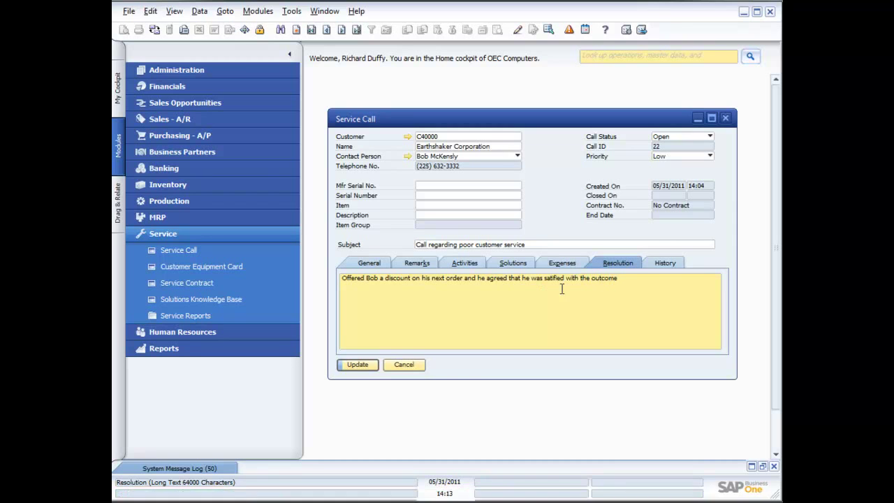
- Set the service call's status to Closed, save the update and close the call record
{"action": "left_click", "coordinate": [710, 136]}
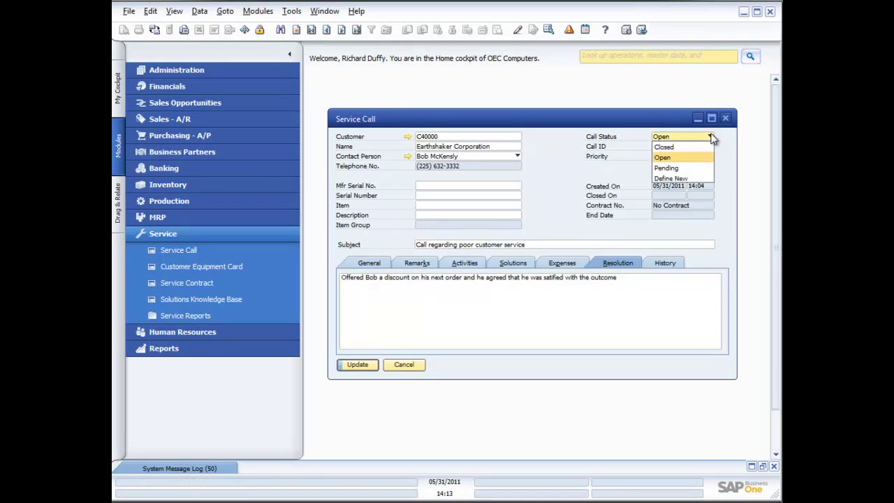
{"action": "left_click", "coordinate": [691, 146]}
{"action": "left_click", "coordinate": [378, 365]}
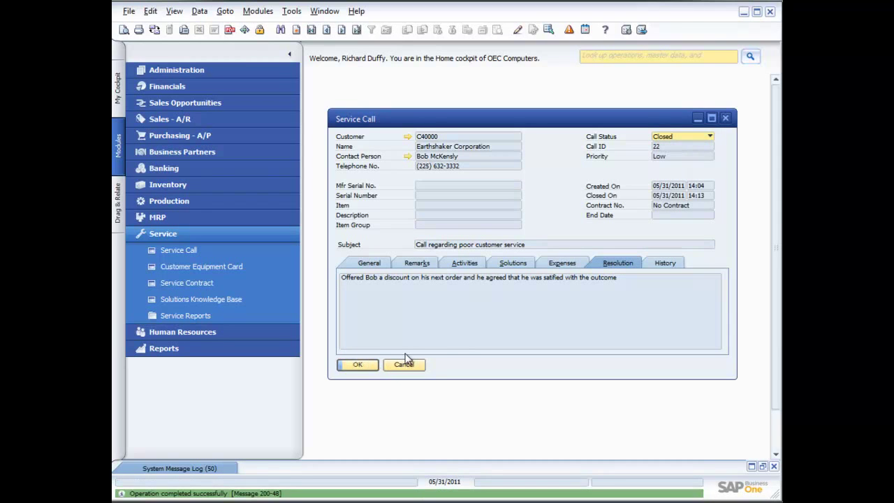
{"action": "left_click", "coordinate": [360, 364]}
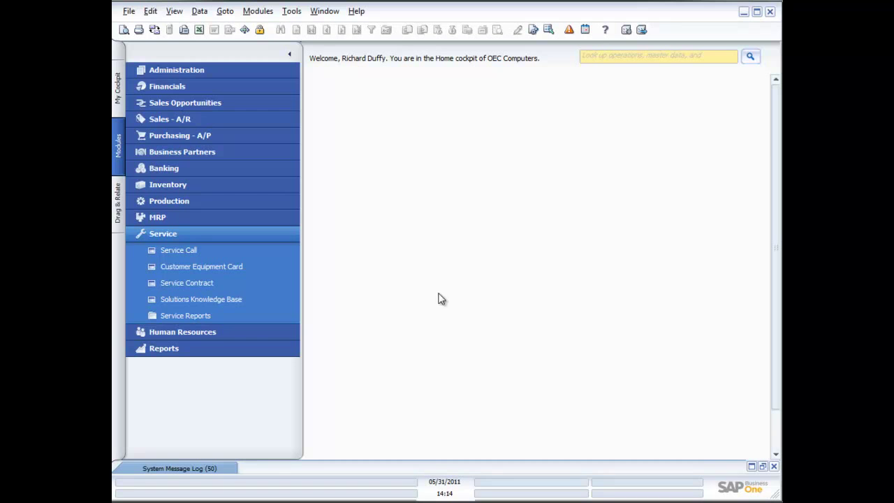
- Run the Service Calls report without any selection criteria, checking the available problem types first
{"action": "left_click", "coordinate": [184, 316]}
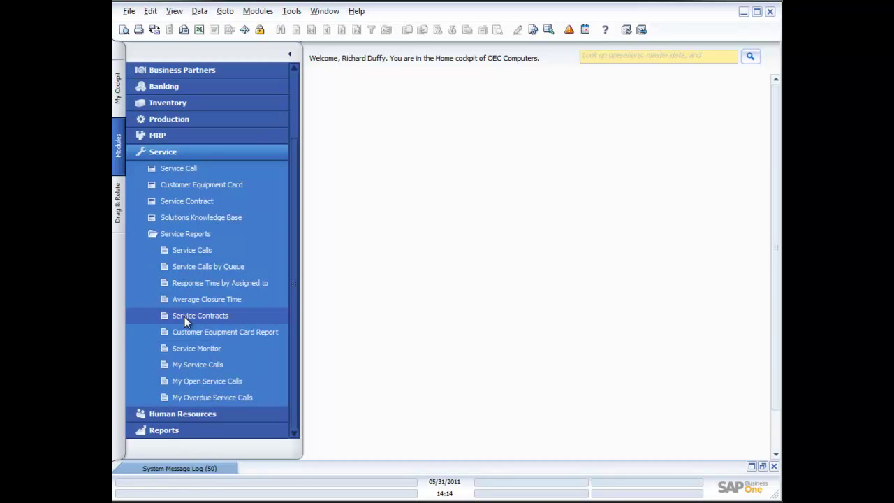
{"action": "left_click", "coordinate": [196, 249]}
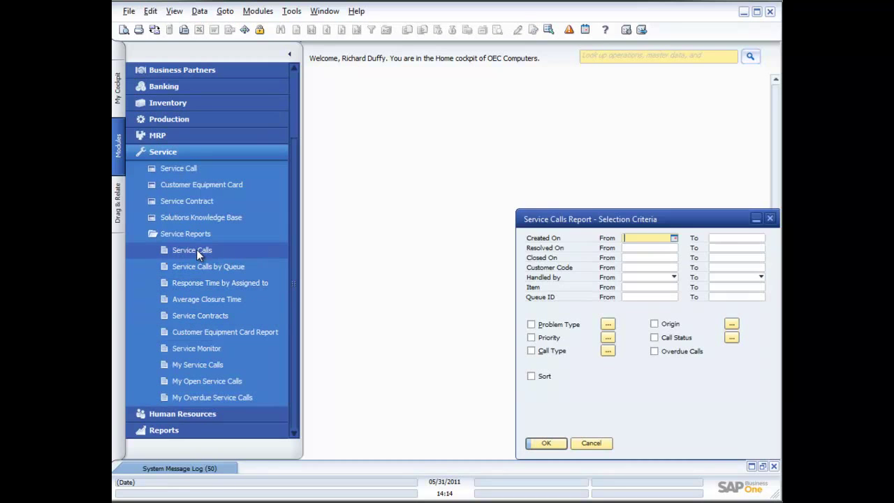
{"action": "left_click_drag", "start_coordinate": [594, 220], "coordinate": [494, 166]}
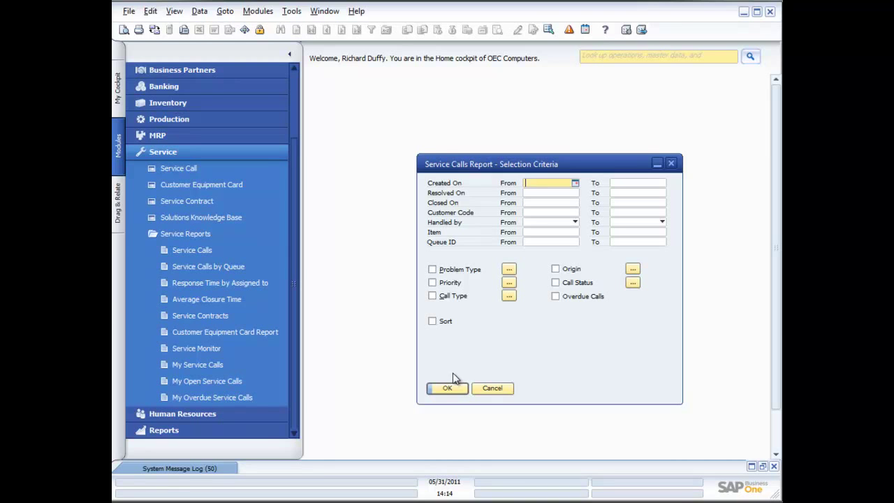
{"action": "left_click", "coordinate": [508, 270]}
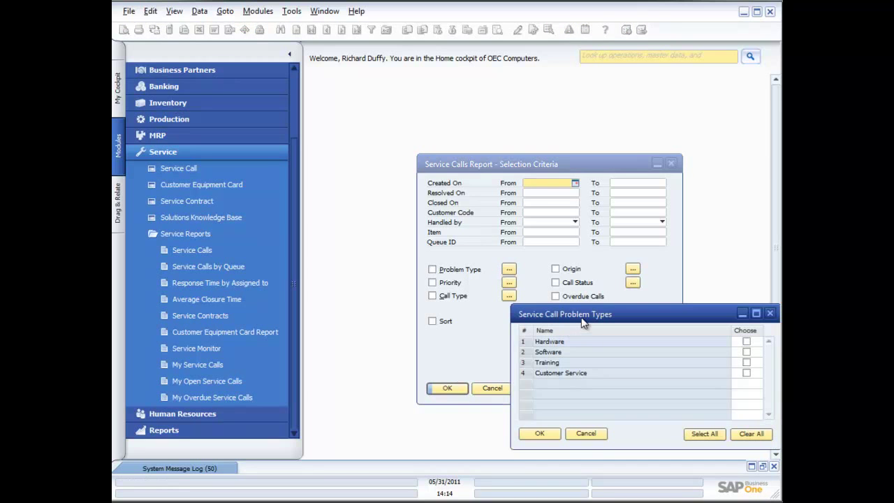
{"action": "left_click", "coordinate": [587, 433]}
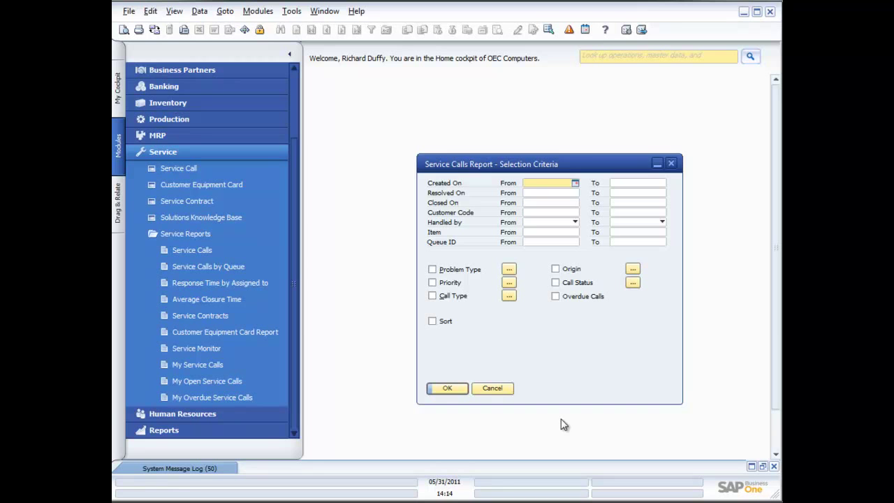
{"action": "left_click", "coordinate": [448, 390]}
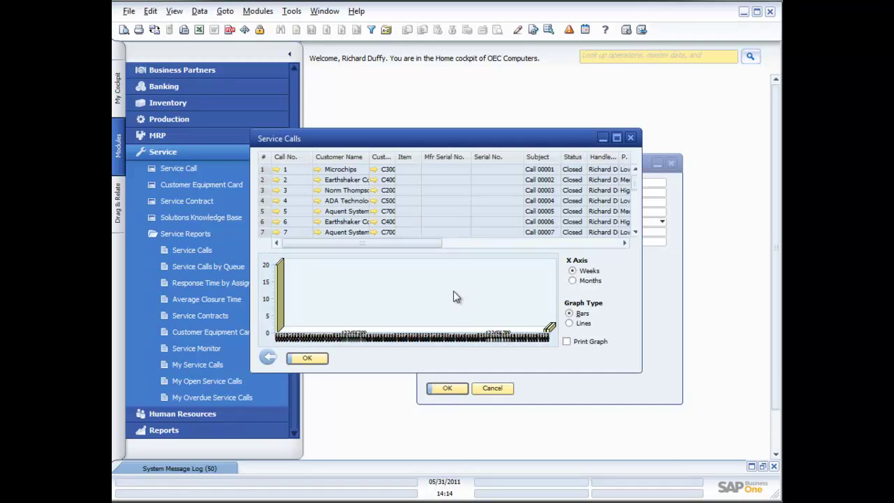
- Enlarge the Service Calls report and display its graph by months as bars
{"action": "left_click_drag", "start_coordinate": [428, 139], "coordinate": [351, 109]}
{"action": "left_click_drag", "start_coordinate": [563, 341], "coordinate": [678, 378]}
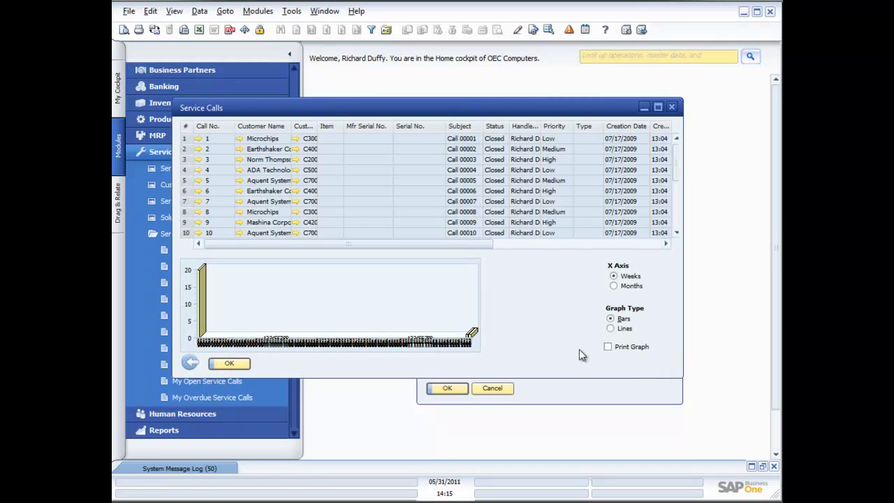
{"action": "left_click_drag", "start_coordinate": [674, 174], "coordinate": [676, 227]}
{"action": "left_click", "coordinate": [613, 286]}
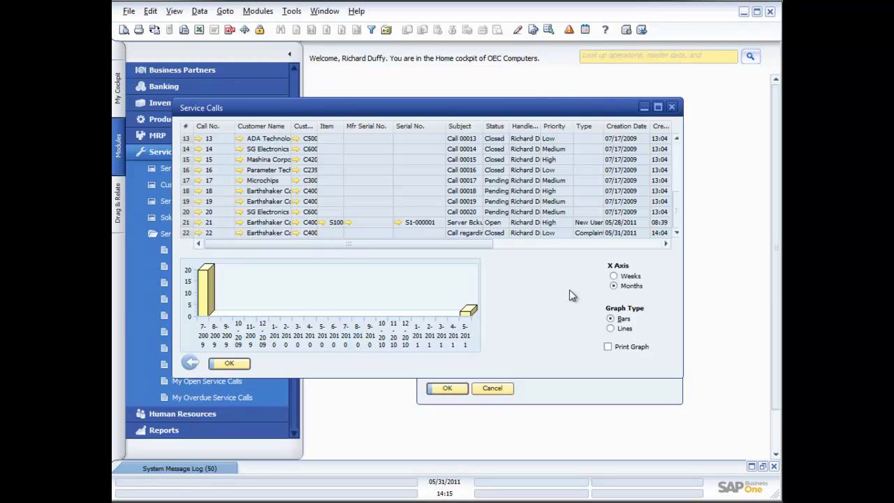
{"action": "left_click", "coordinate": [611, 328]}
{"action": "left_click", "coordinate": [610, 319]}
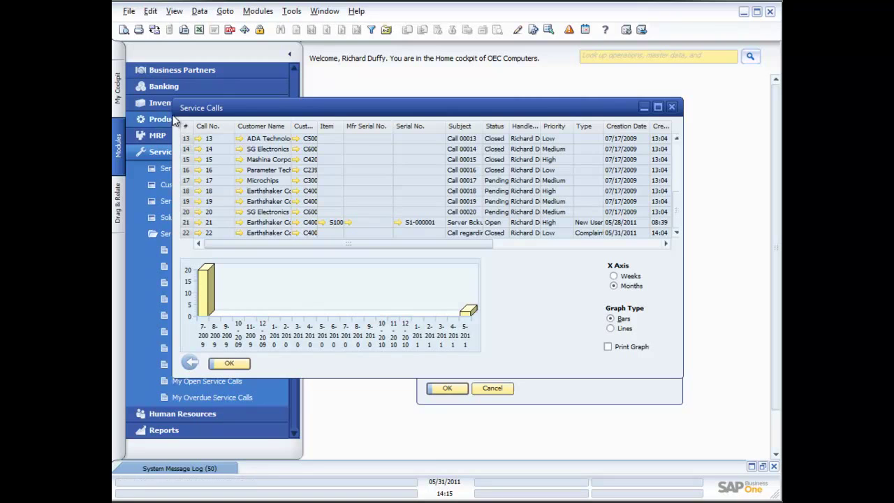
- Preview both pages of the printed Service Call Report, then close the preview
{"action": "left_click", "coordinate": [124, 31]}
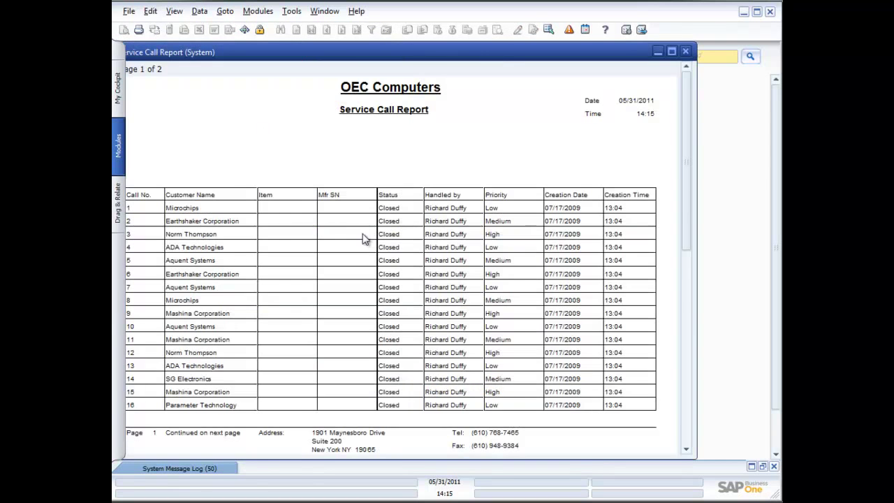
{"action": "scroll", "coordinate": [363, 240], "scroll_direction": "down", "scroll_amount": 5}
{"action": "scroll", "coordinate": [363, 240], "scroll_direction": "down", "scroll_amount": 3}
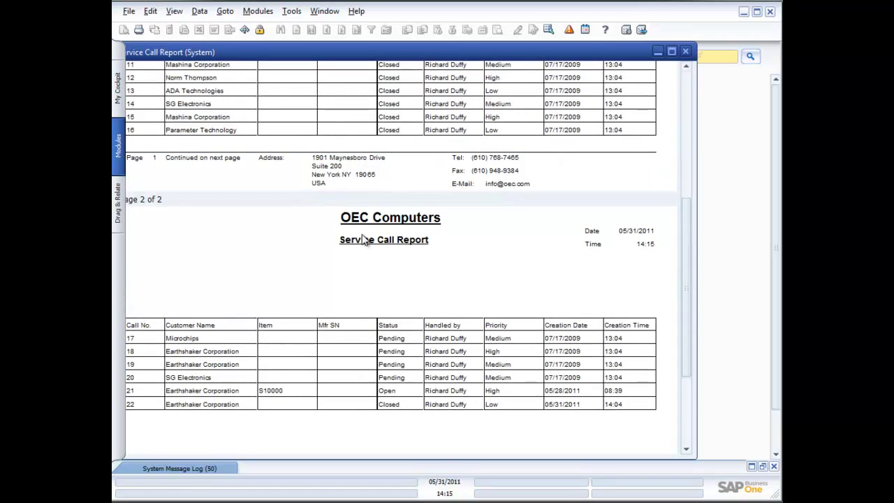
{"action": "left_click", "coordinate": [686, 51]}
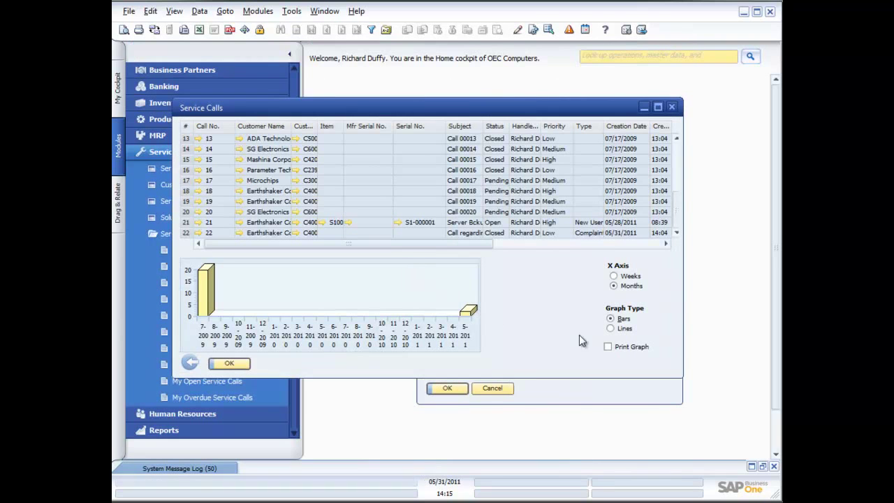
- Include the graph in the printout, preview the report again to its end, and close the preview and report
{"action": "left_click", "coordinate": [607, 347]}
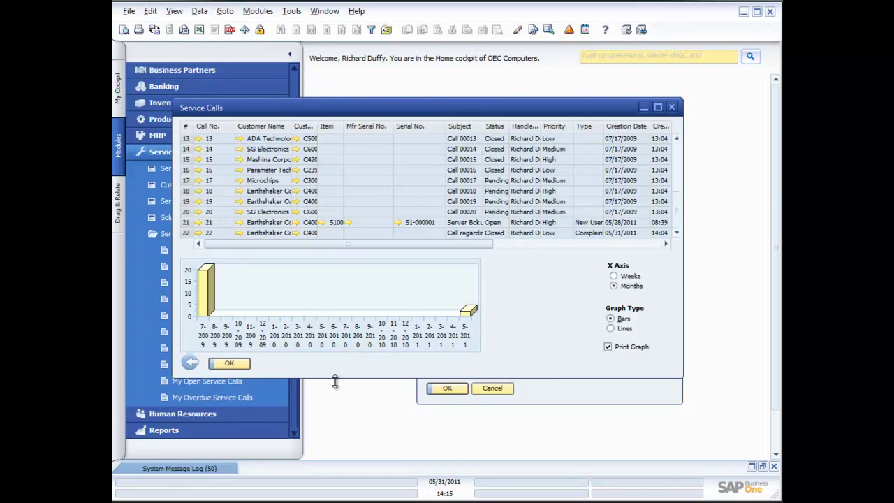
{"action": "left_click", "coordinate": [122, 30]}
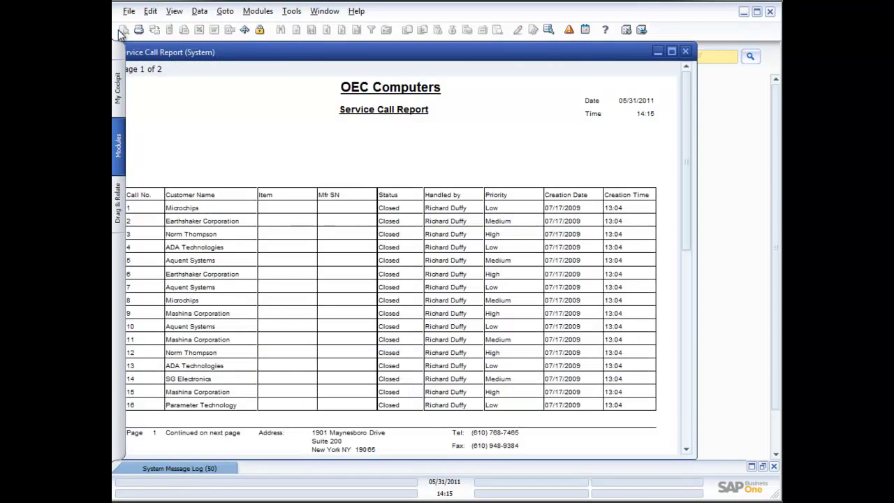
{"action": "scroll", "coordinate": [391, 344], "scroll_direction": "down", "scroll_amount": 3}
{"action": "scroll", "coordinate": [394, 347], "scroll_direction": "down", "scroll_amount": 10}
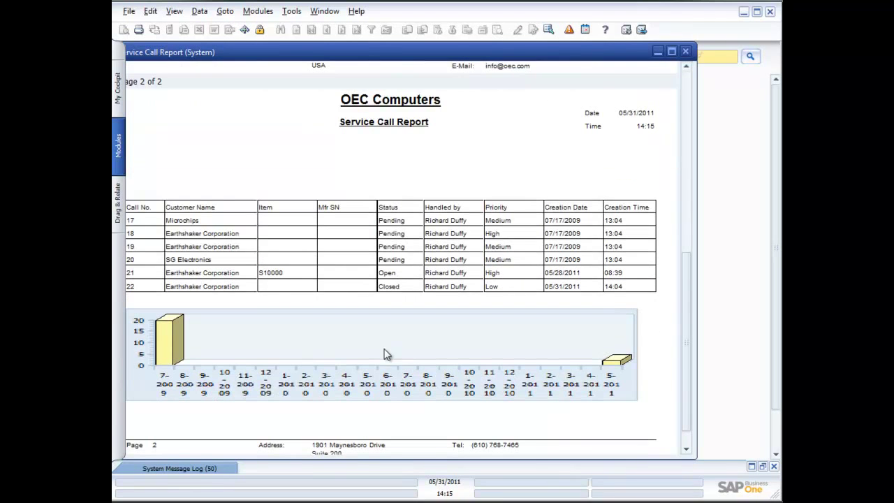
{"action": "left_click", "coordinate": [686, 55]}
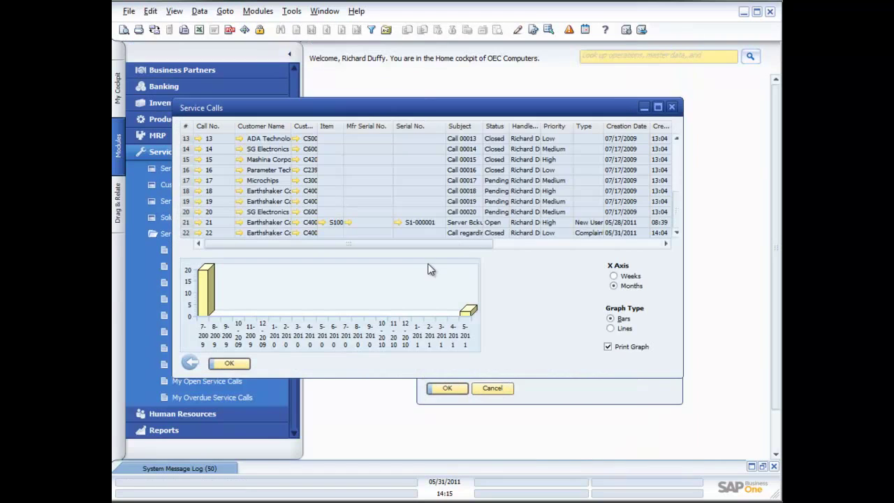
{"action": "left_click", "coordinate": [671, 107]}
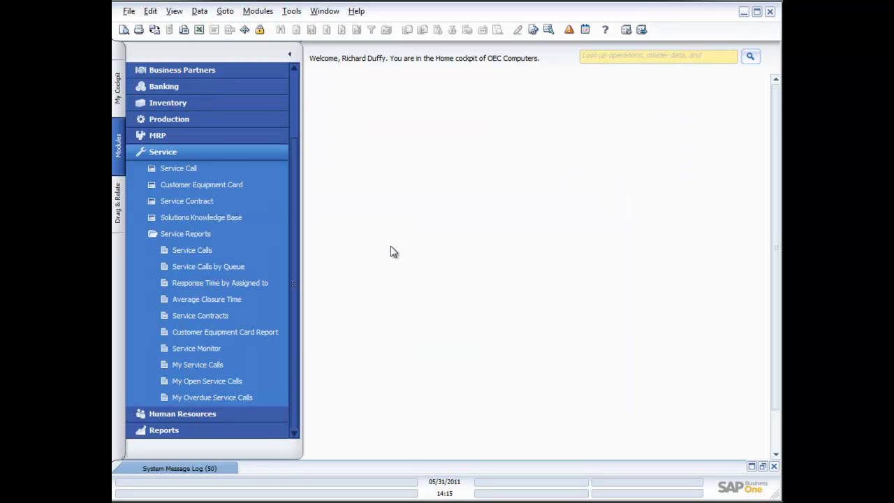
- Open the Service Monitor, move its window into clear view, and set the refresh interval to 30 minutes
{"action": "left_click", "coordinate": [197, 347]}
{"action": "left_click_drag", "start_coordinate": [592, 172], "coordinate": [437, 111]}
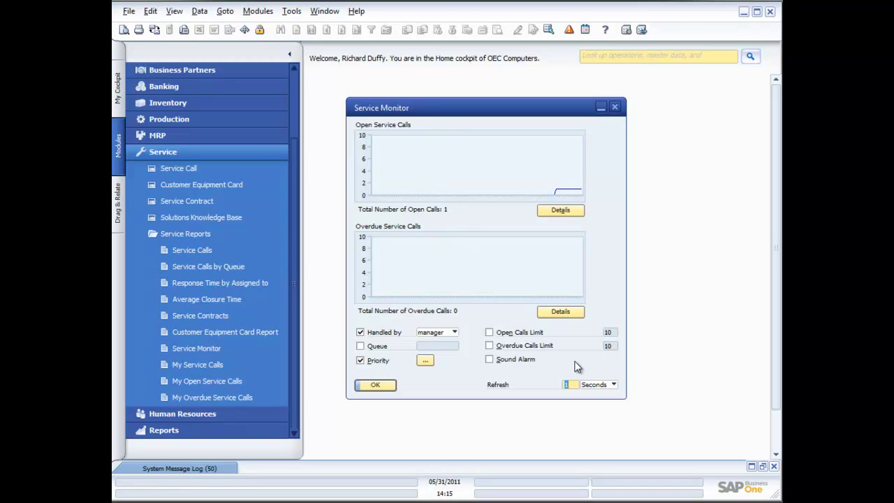
{"action": "left_click", "coordinate": [613, 384]}
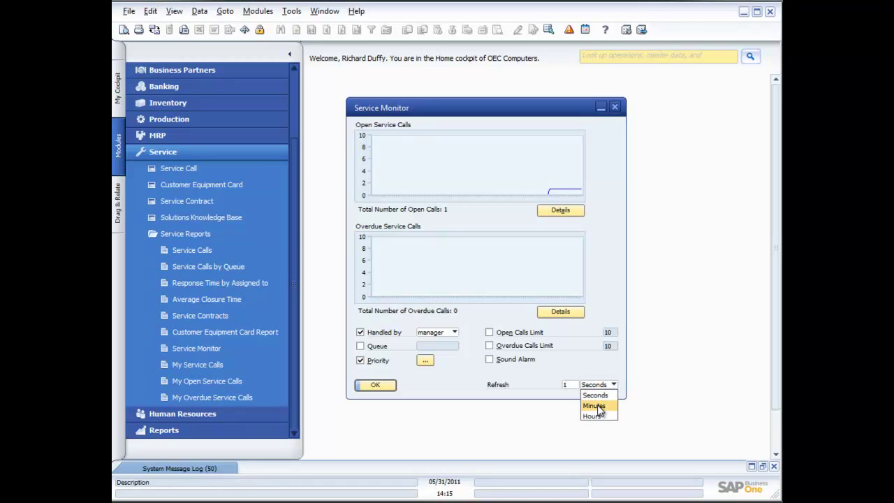
{"action": "left_click", "coordinate": [595, 406]}
{"action": "double_click", "coordinate": [572, 385]}
{"action": "type", "text": "30"}
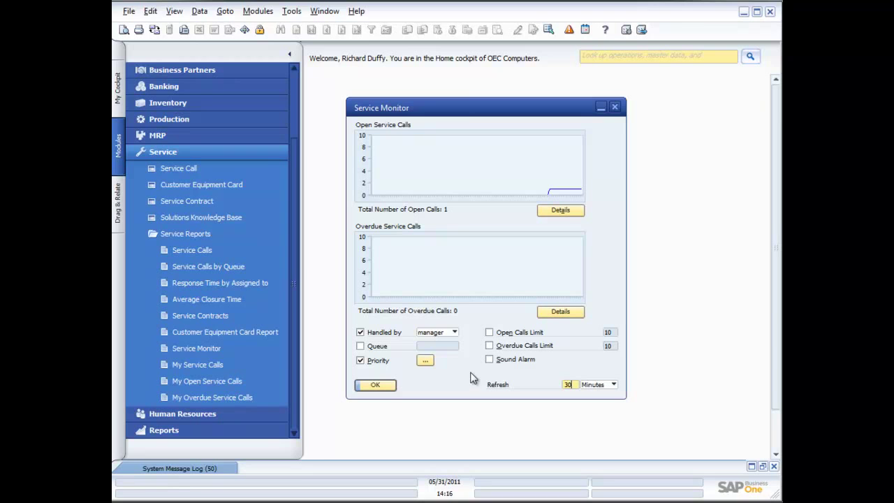
- Check the available handlers for the monitored calls and turn off the Handled by filter
{"action": "left_click", "coordinate": [454, 333]}
{"action": "left_click", "coordinate": [454, 333]}
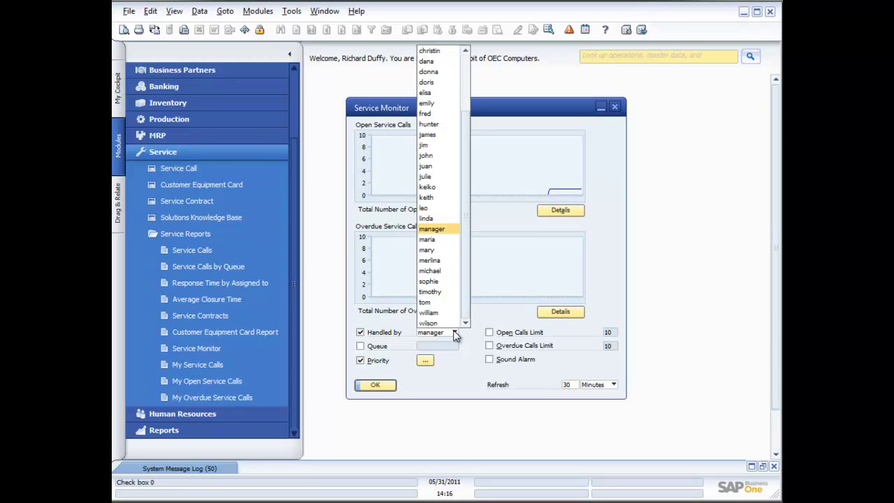
{"action": "left_click", "coordinate": [369, 334]}
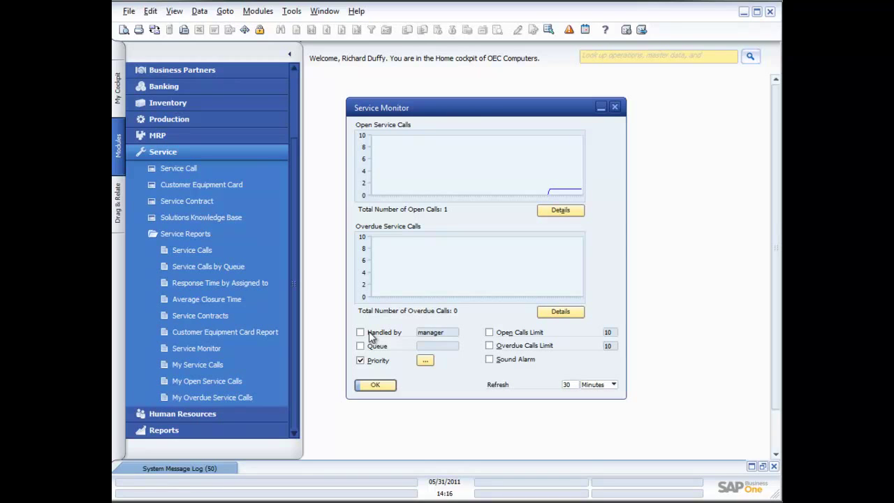
- Restrict the monitored calls to High priority by excluding Low and Medium
{"action": "left_click", "coordinate": [425, 361]}
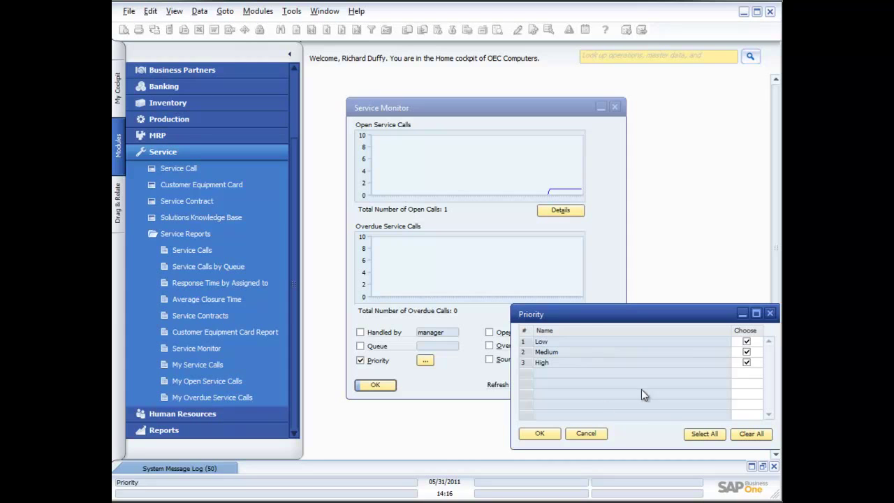
{"action": "left_click", "coordinate": [746, 353]}
{"action": "left_click", "coordinate": [746, 342]}
{"action": "left_click", "coordinate": [551, 430]}
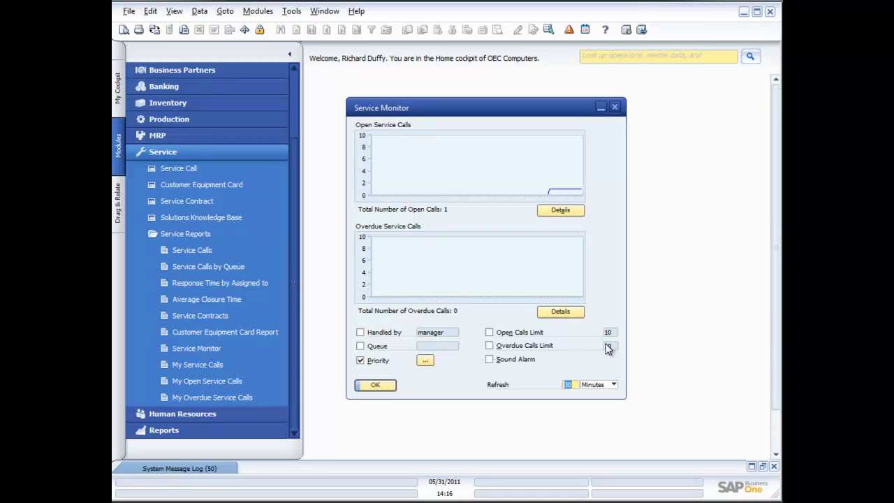
- Enable the sound alarm and include the Low and Medium priorities in the monitored calls again
{"action": "left_click", "coordinate": [490, 361]}
{"action": "left_click", "coordinate": [424, 360]}
{"action": "left_click", "coordinate": [746, 342]}
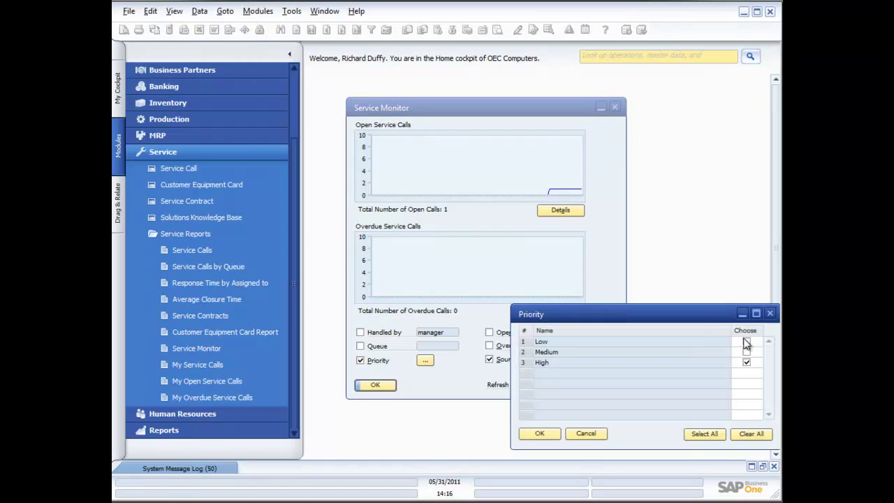
{"action": "left_click", "coordinate": [746, 352]}
{"action": "left_click", "coordinate": [539, 433]}
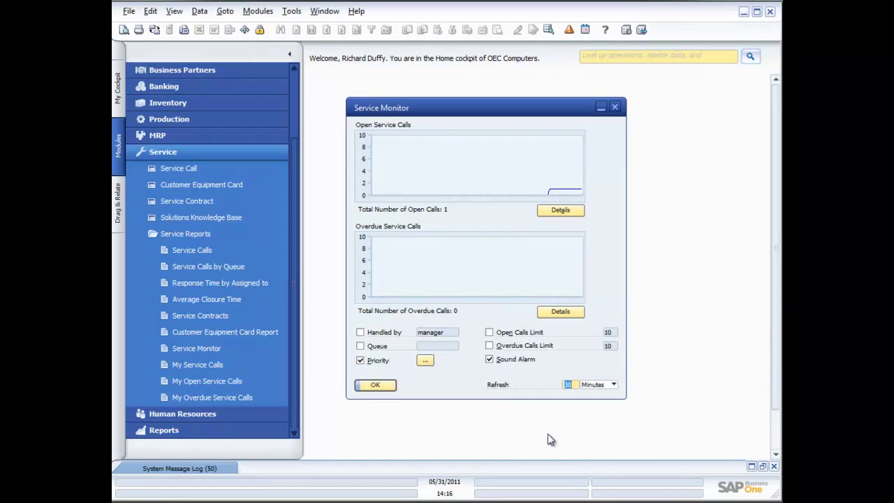
- Enable an open calls limit of 1, set the refresh interval to 1 second, and close the Service Monitor
{"action": "left_click", "coordinate": [489, 333]}
{"action": "double_click", "coordinate": [611, 332]}
{"action": "type", "text": "1"}
{"action": "left_click", "coordinate": [613, 385]}
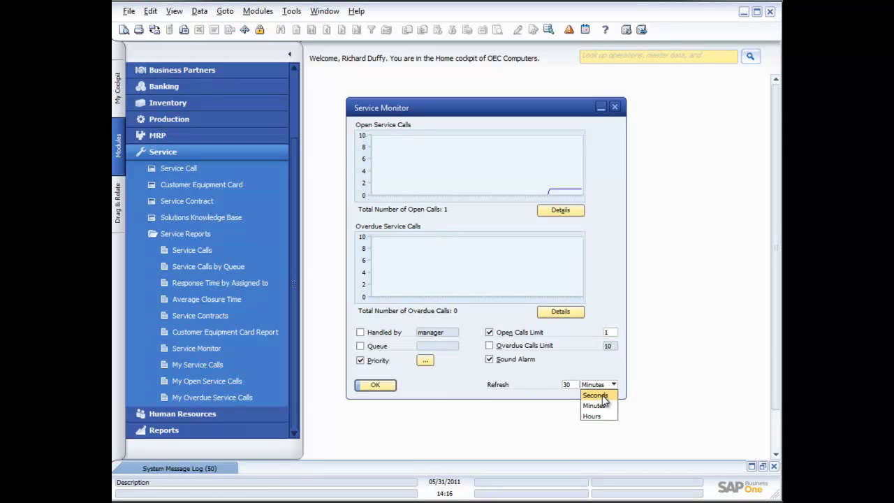
{"action": "left_click", "coordinate": [604, 397]}
{"action": "double_click", "coordinate": [569, 385]}
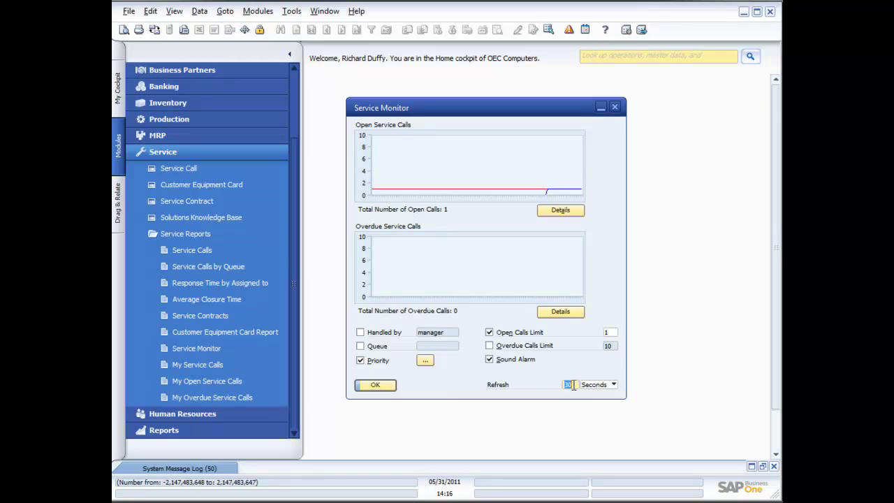
{"action": "type", "text": "1"}
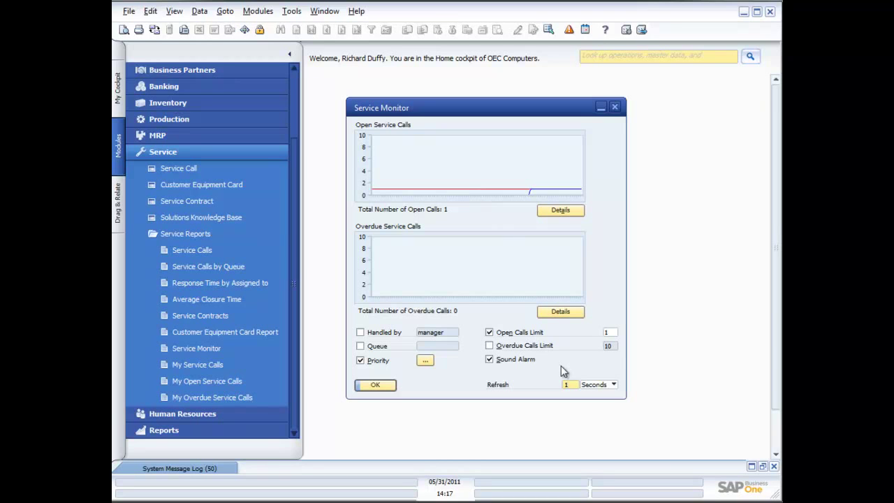
{"action": "left_click", "coordinate": [377, 386]}
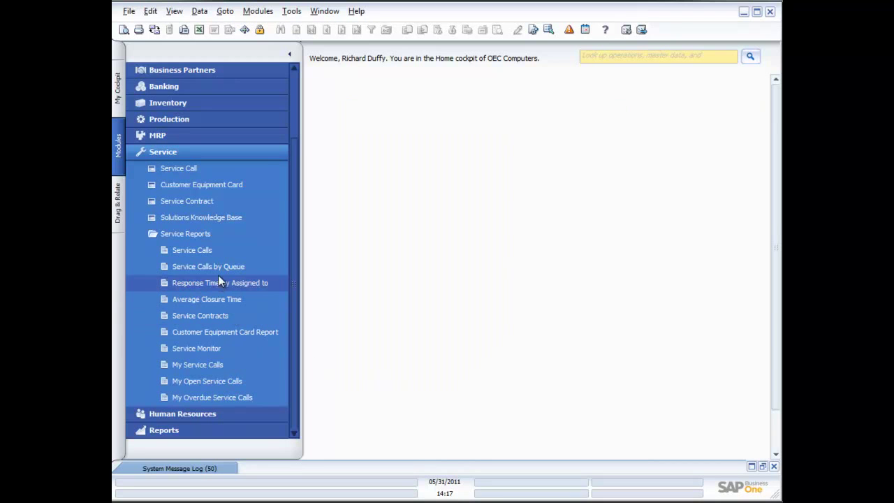
- Reopen the Service Monitor to review its graphs and alert settings, then close it
{"action": "left_click", "coordinate": [199, 352]}
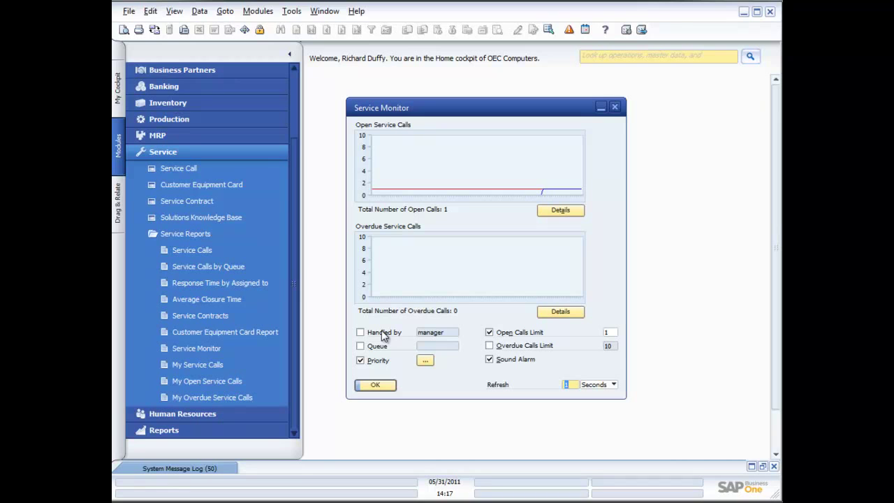
{"action": "left_click", "coordinate": [376, 385]}
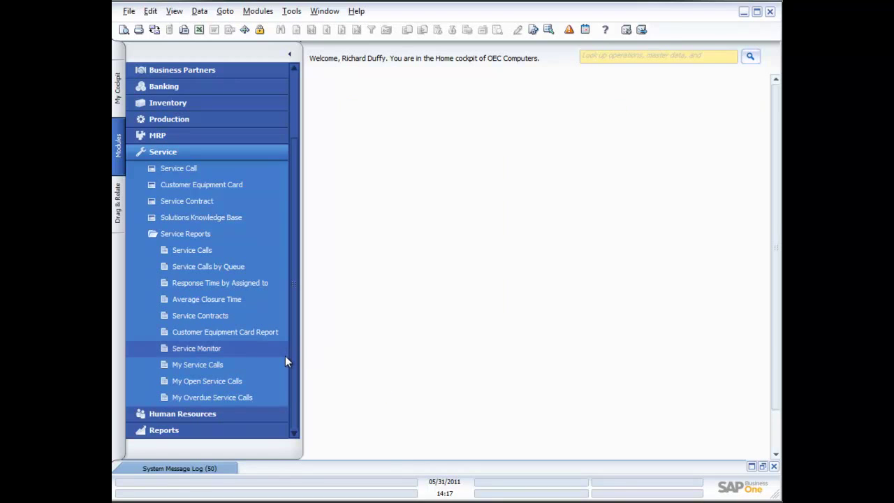
- Review the My Service Calls and My Open Service Calls reports, closing each, and run My Overdue Service Calls
{"action": "left_click", "coordinate": [204, 366]}
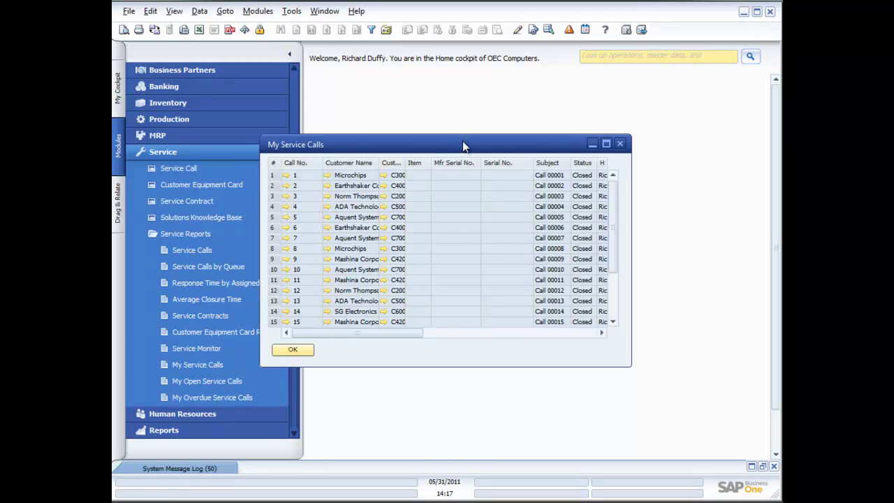
{"action": "left_click_drag", "start_coordinate": [466, 144], "coordinate": [559, 135]}
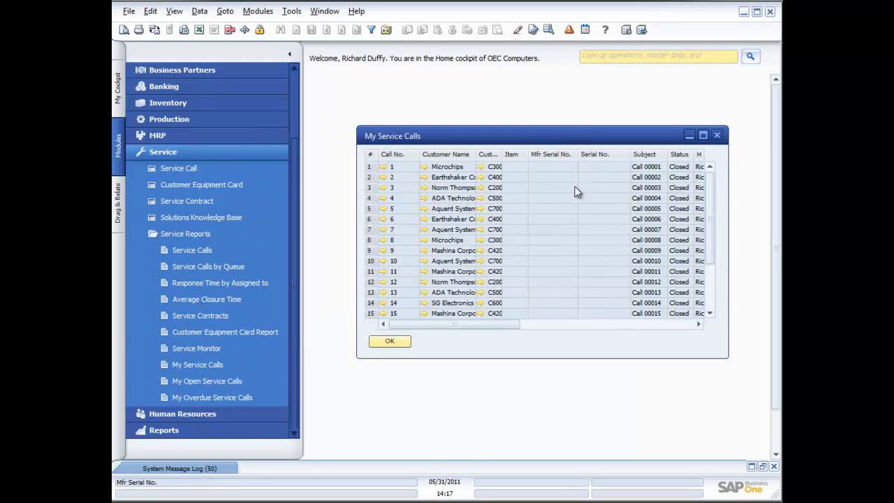
{"action": "left_click", "coordinate": [717, 135]}
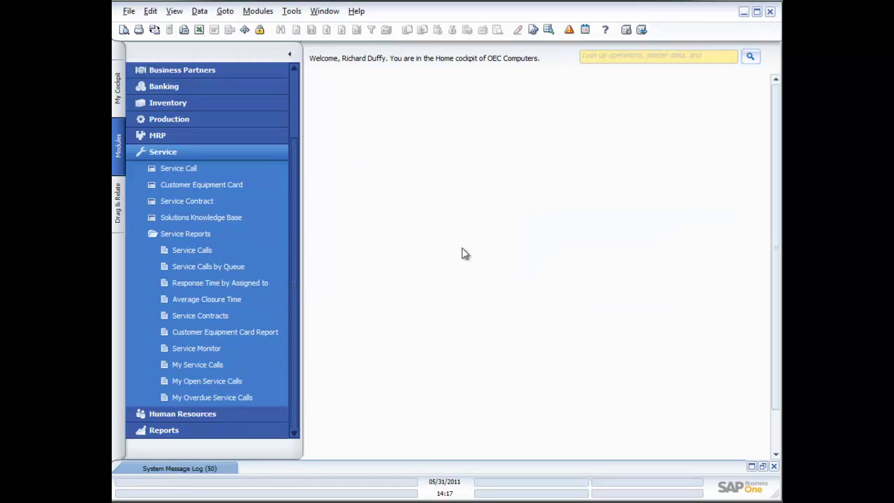
{"action": "left_click", "coordinate": [213, 382]}
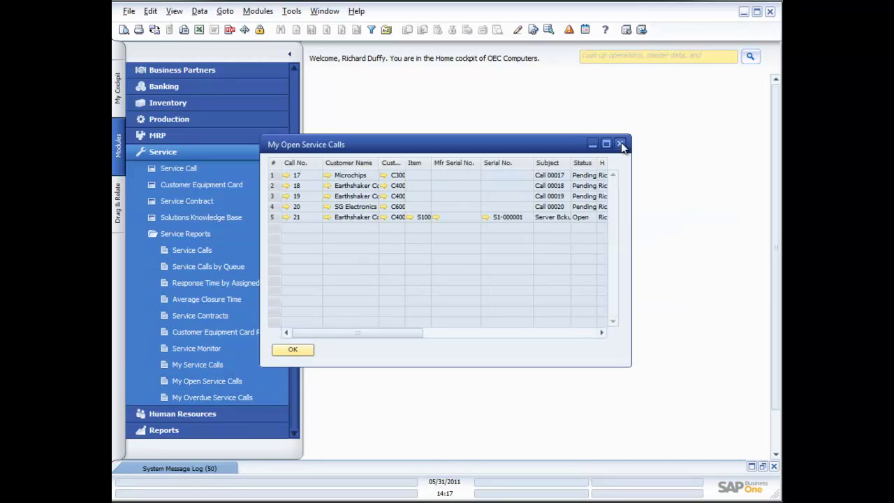
{"action": "left_click", "coordinate": [621, 144]}
{"action": "left_click", "coordinate": [241, 397]}
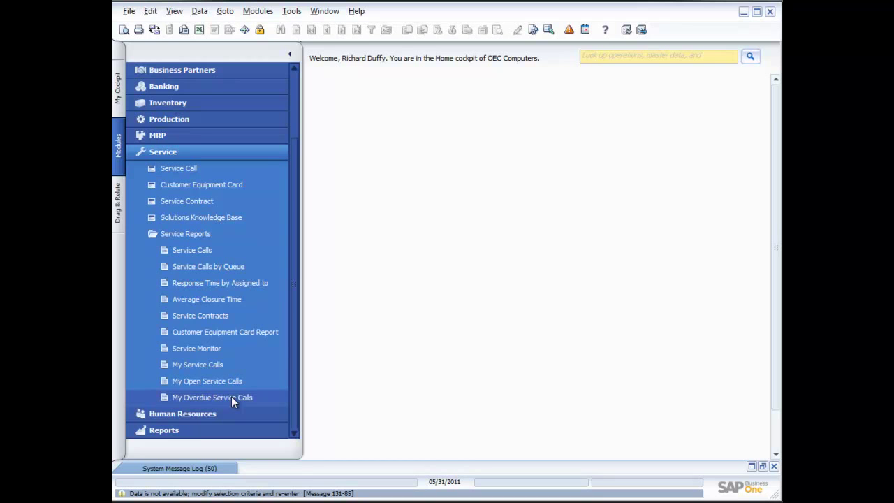
- Run the Average Closure Time report without criteria, review every call's closure time, then close it and collapse the Service Reports folder
{"action": "left_click", "coordinate": [214, 299]}
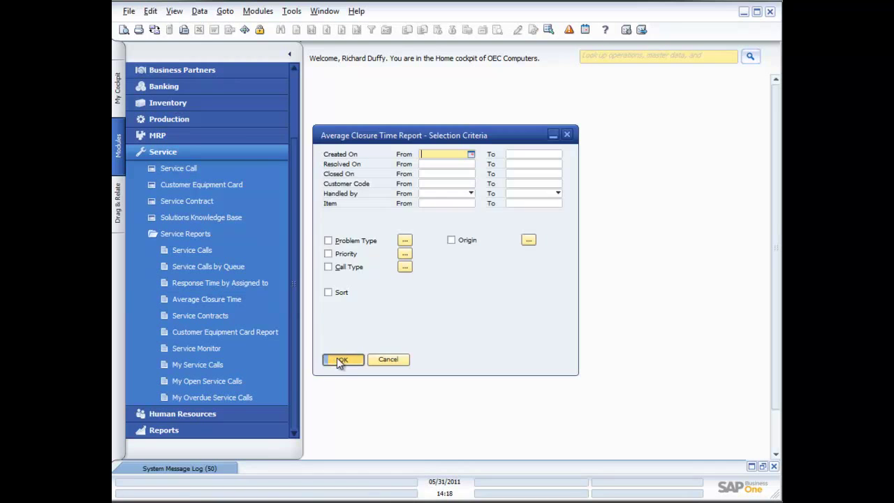
{"action": "left_click", "coordinate": [340, 361]}
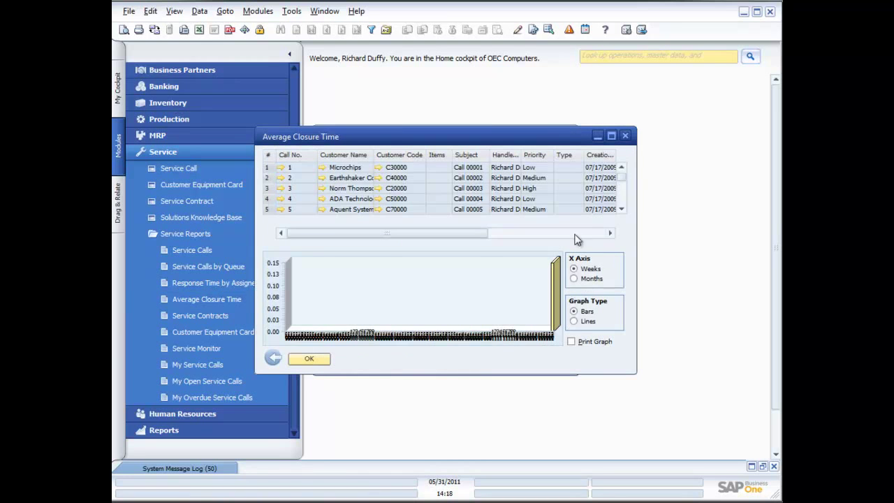
{"action": "left_click_drag", "start_coordinate": [633, 372], "coordinate": [743, 390]}
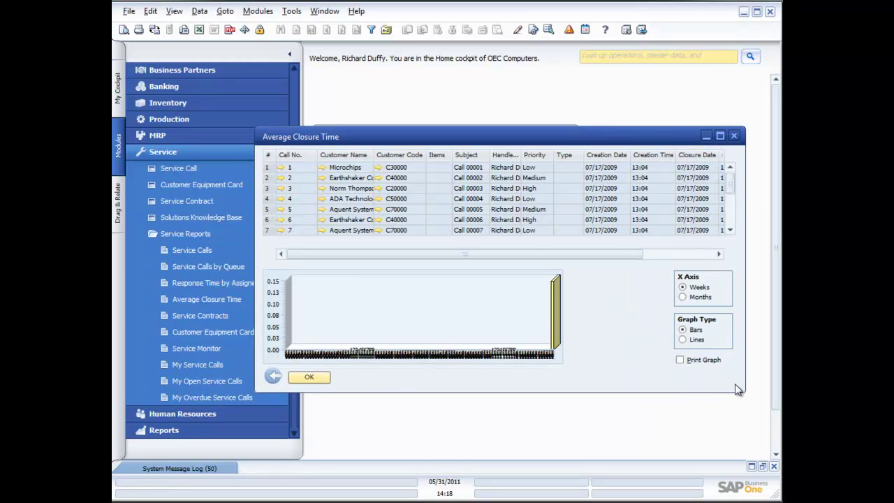
{"action": "left_click", "coordinate": [690, 253]}
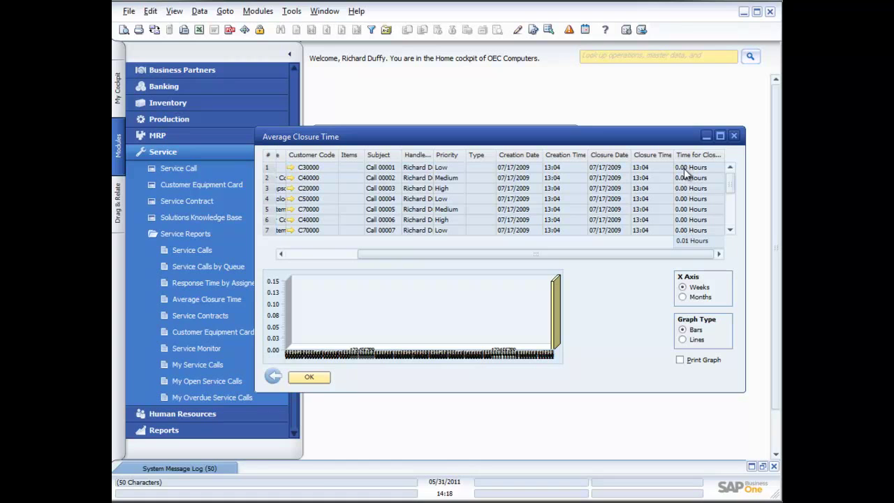
{"action": "scroll", "coordinate": [732, 235], "scroll_direction": "down", "scroll_amount": 5}
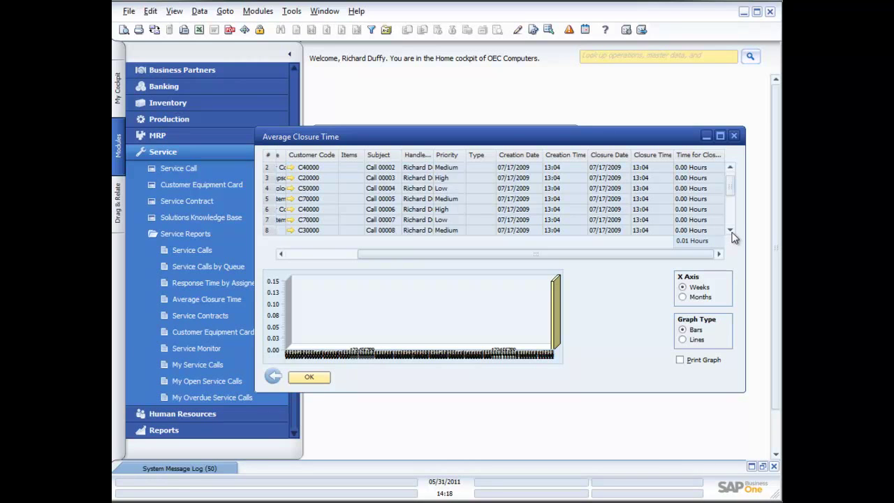
{"action": "scroll", "coordinate": [732, 238], "scroll_direction": "down", "scroll_amount": 5}
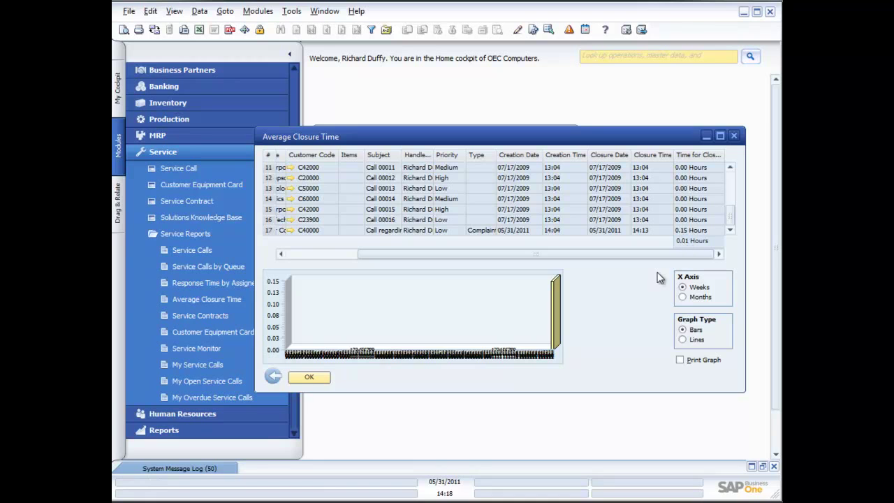
{"action": "left_click", "coordinate": [315, 377]}
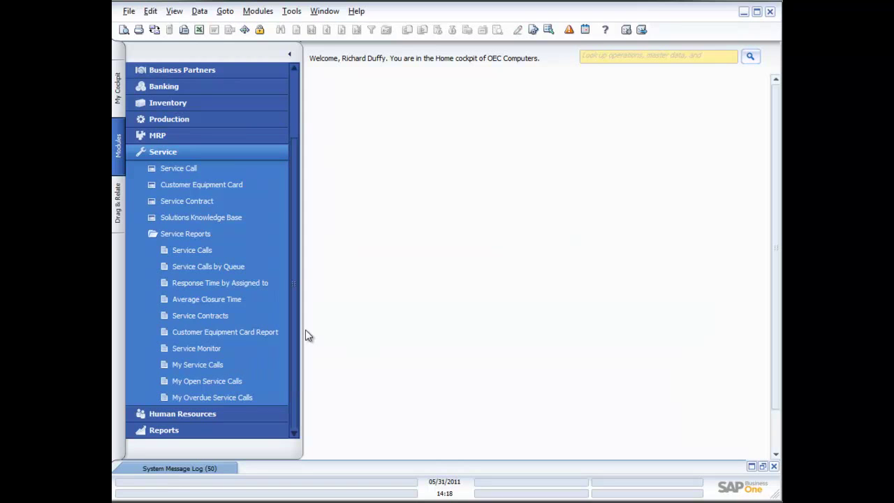
{"action": "left_click", "coordinate": [181, 234]}
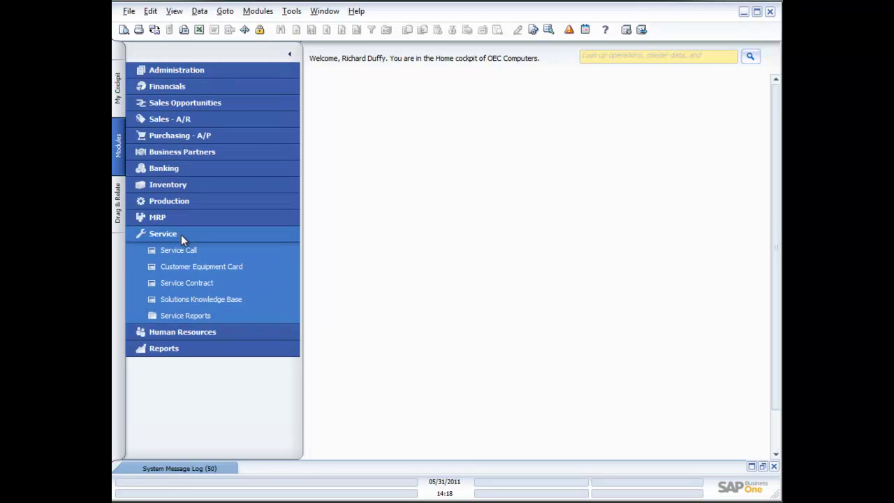